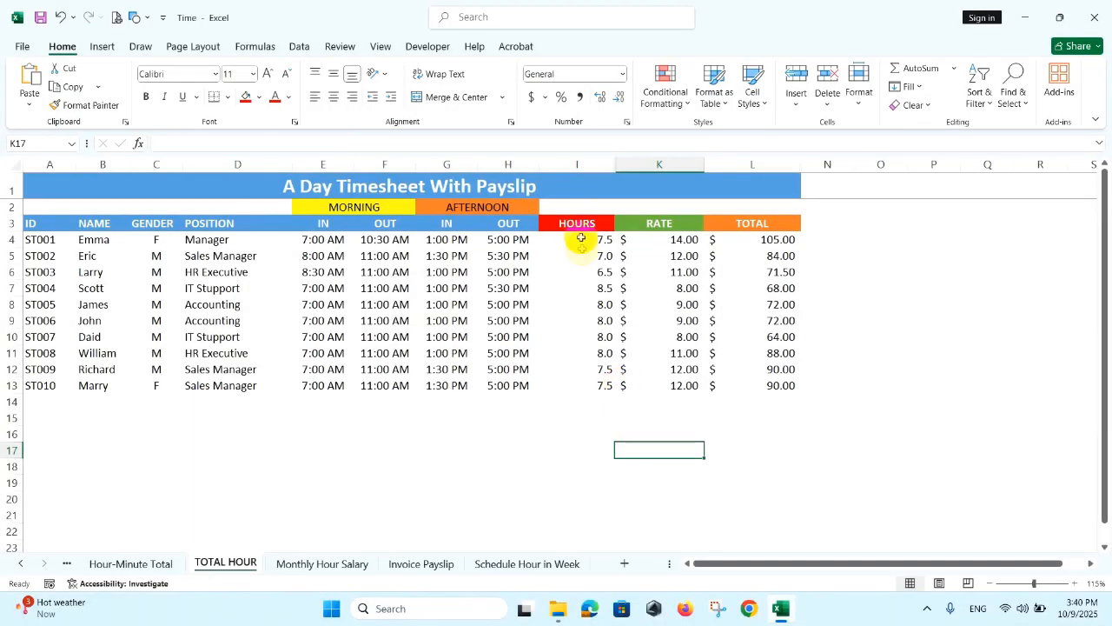
left_click_drag(579, 225, 579, 384)
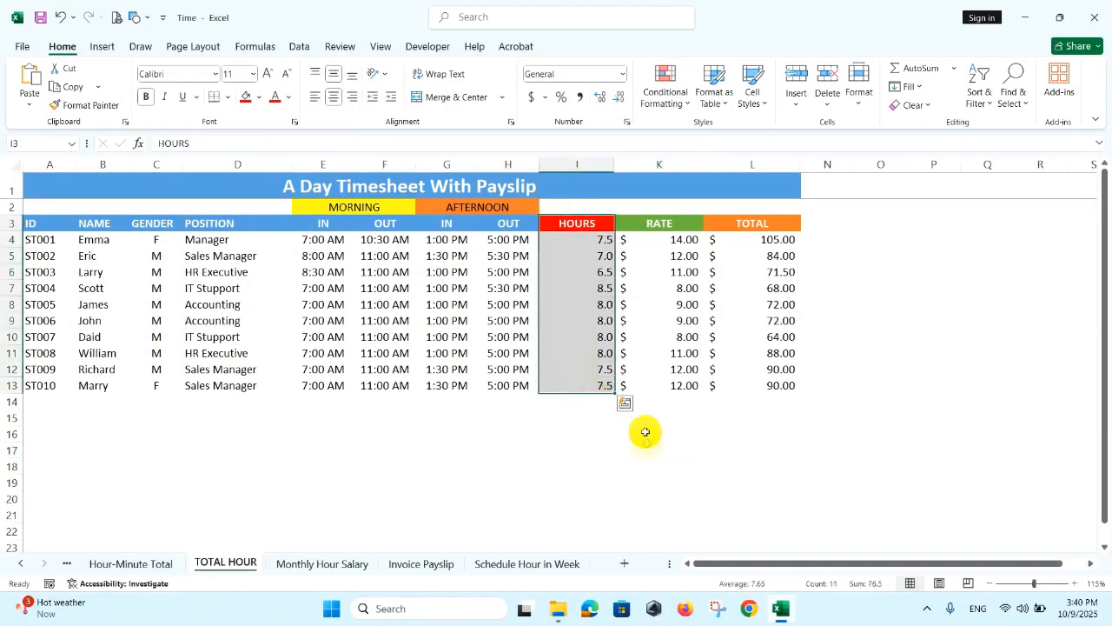
left_click_drag(321, 223, 371, 381)
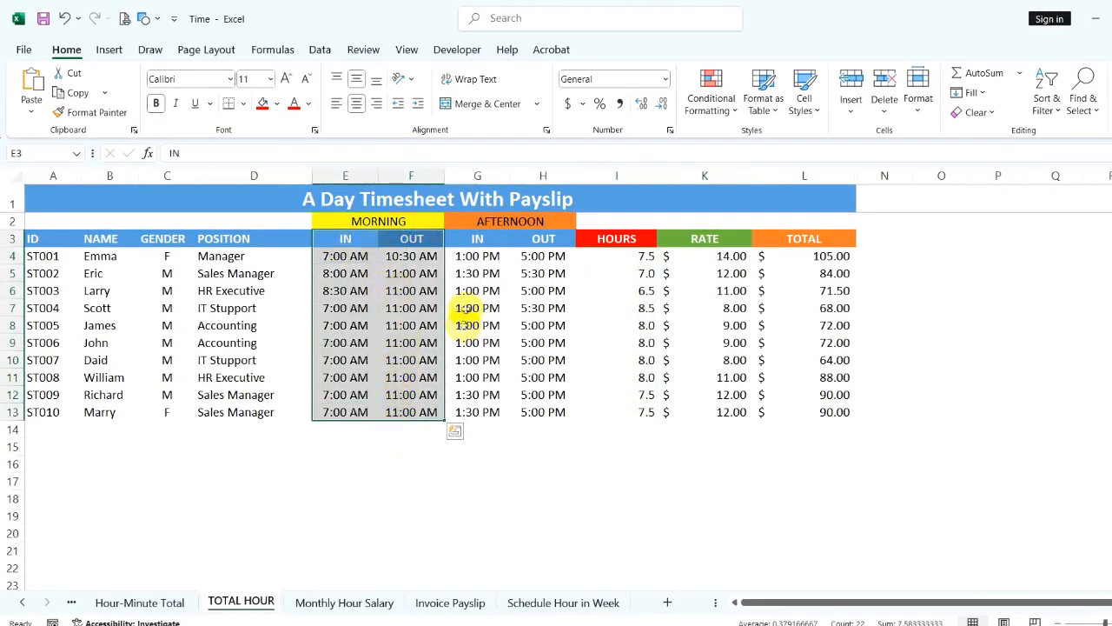
left_click_drag(474, 239, 541, 414)
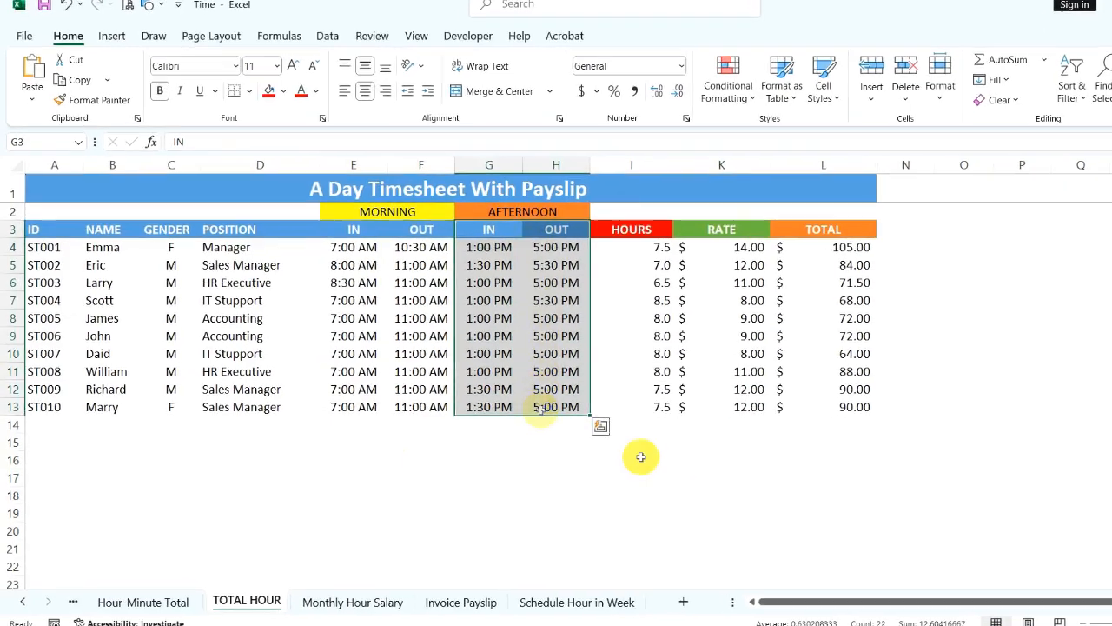
left_click(645, 478)
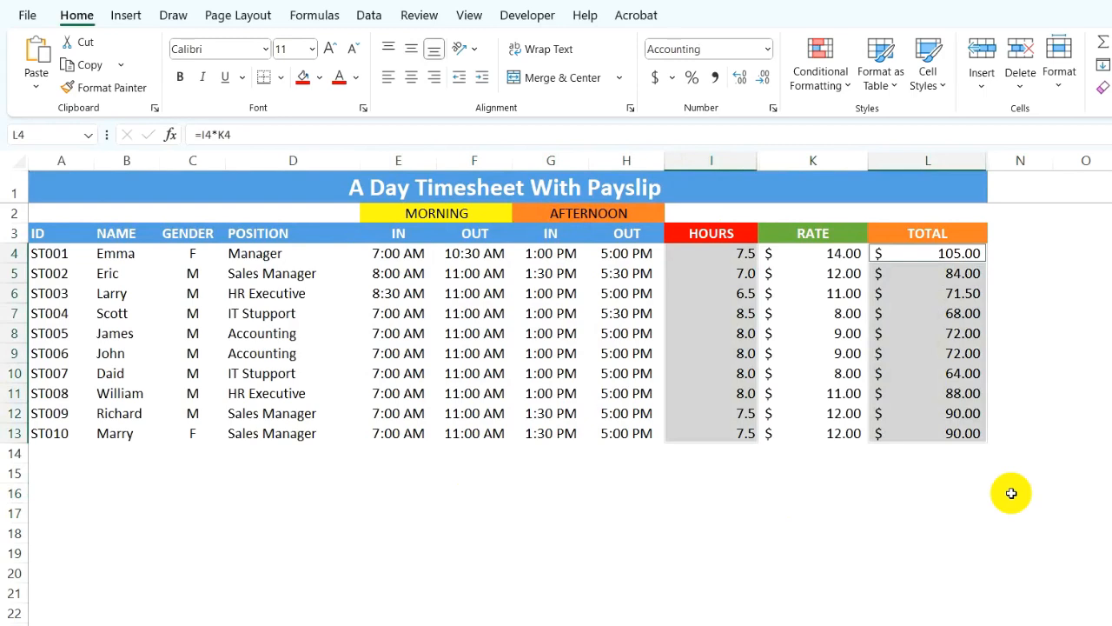
- Clear the HOURS and TOTAL values for all employees, cells I4:I13 and L4:L13
key("Delete")
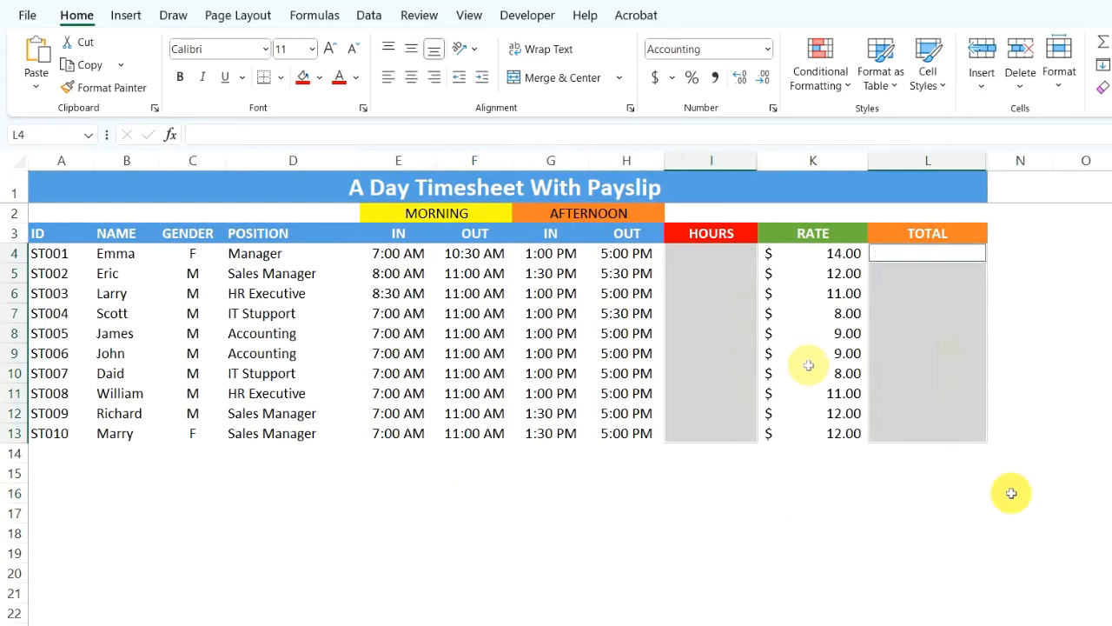
- Enter =SUM((F4-E4)*24,(H4-G4)*24) in I4 to calculate the hours worked and fill the formula down to I13
left_click(732, 258)
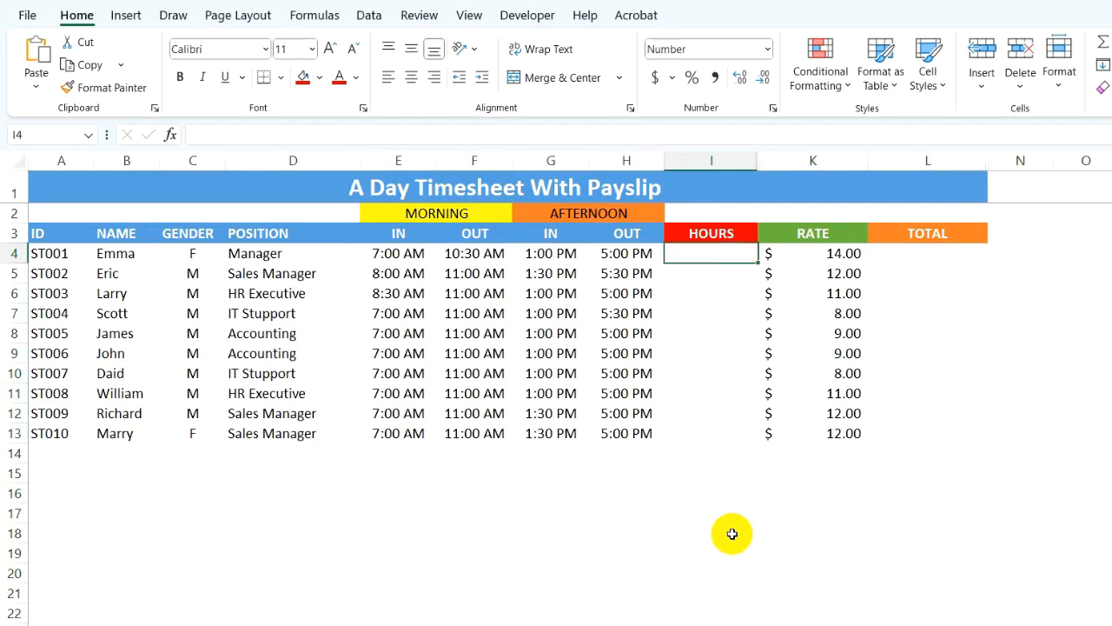
type("=")
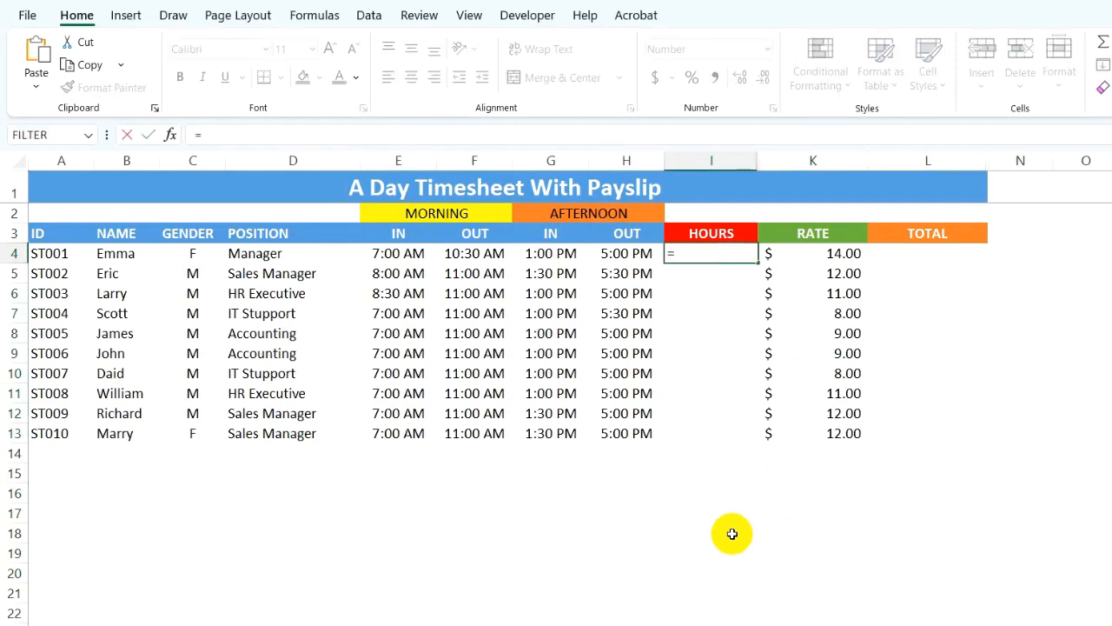
type("SUM((F4")
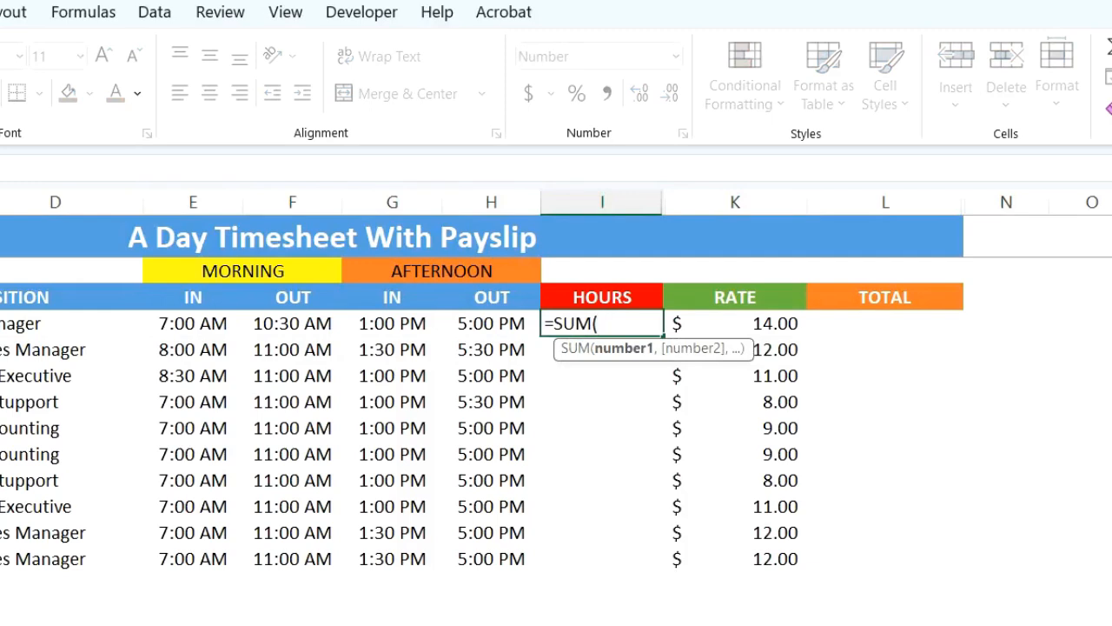
left_click(290, 322)
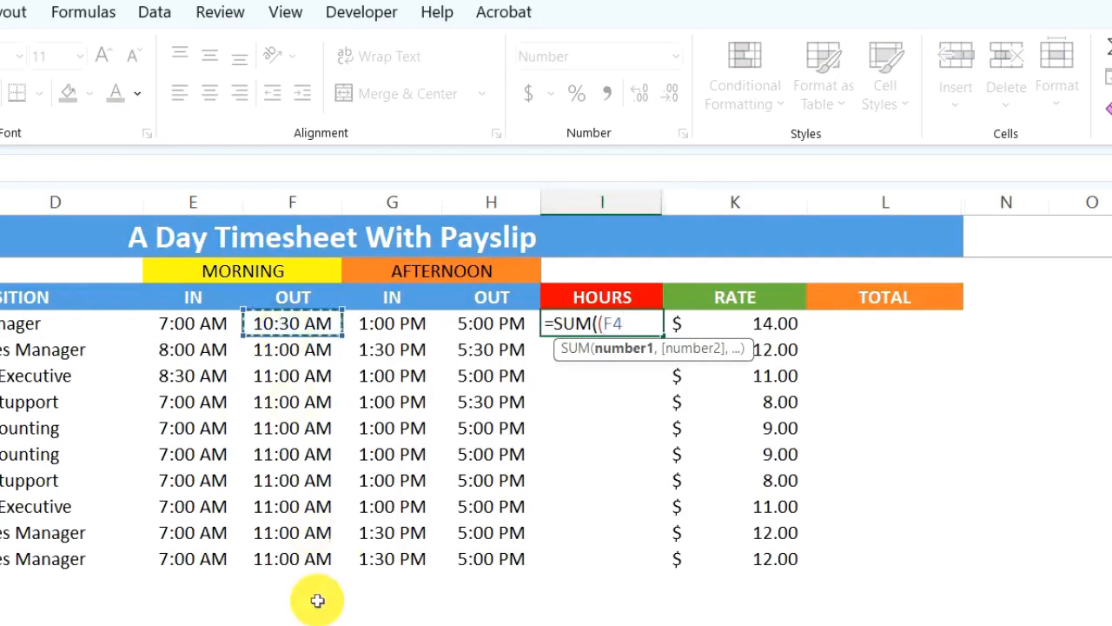
type("-")
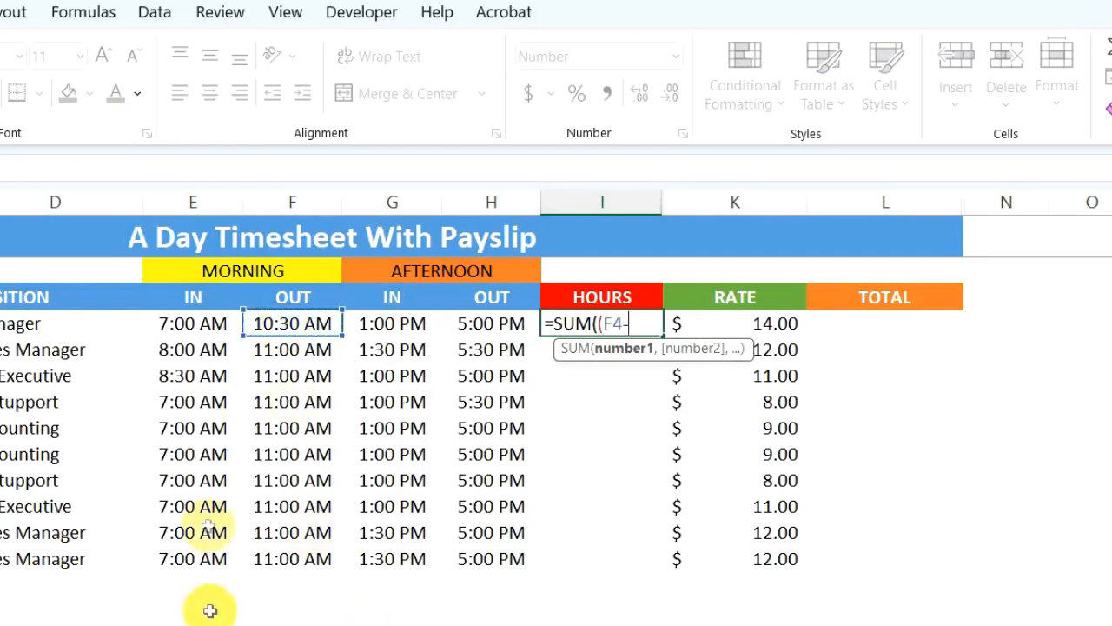
left_click(213, 323)
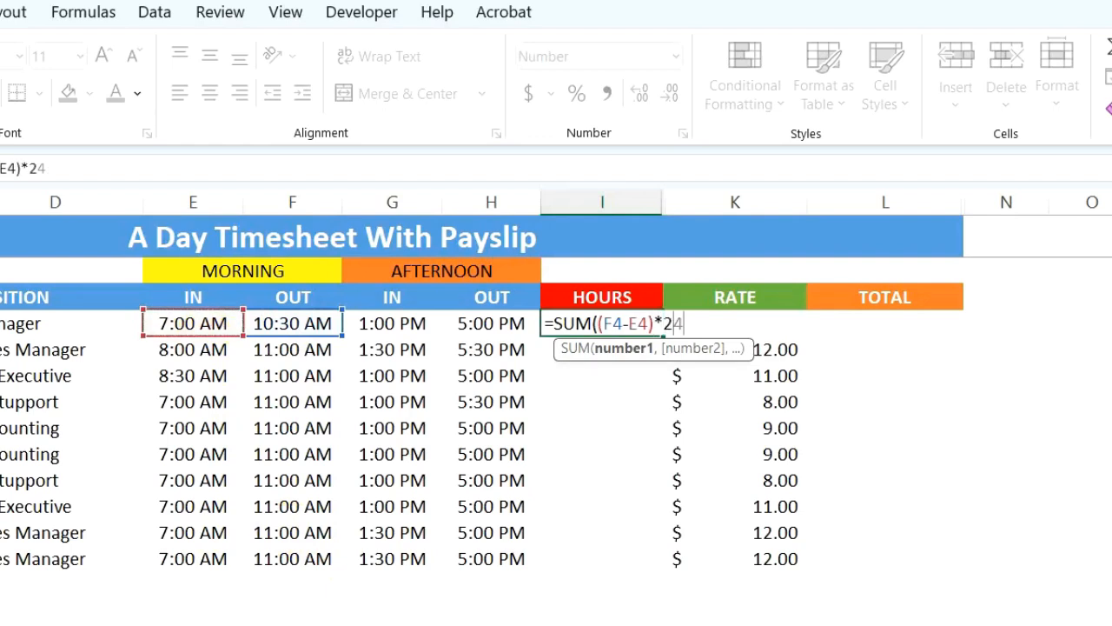
type(")*24,")
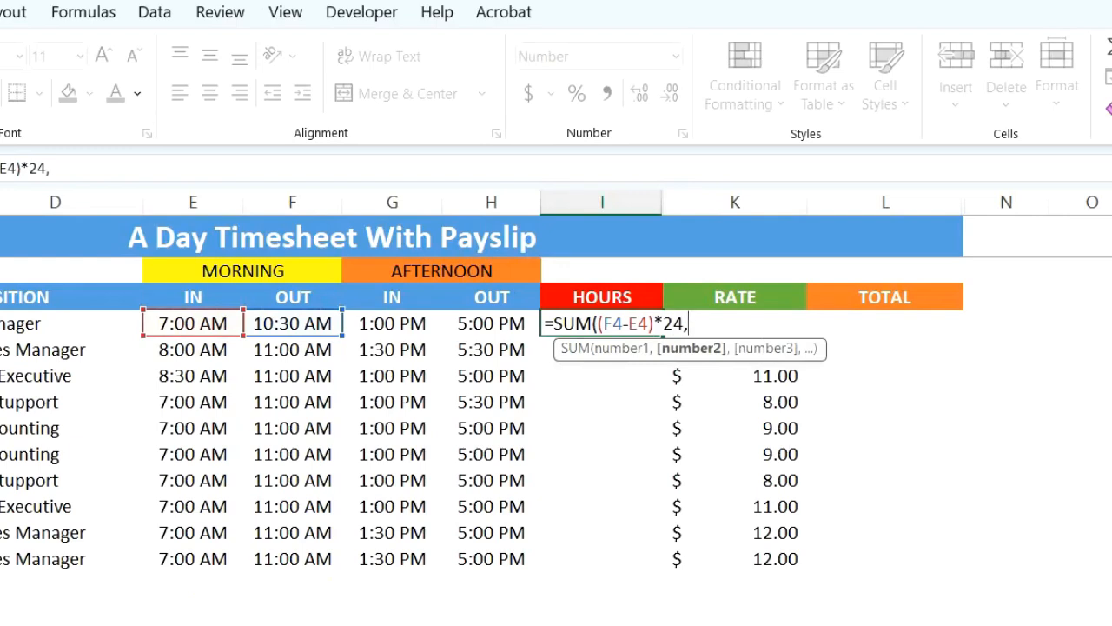
type("(")
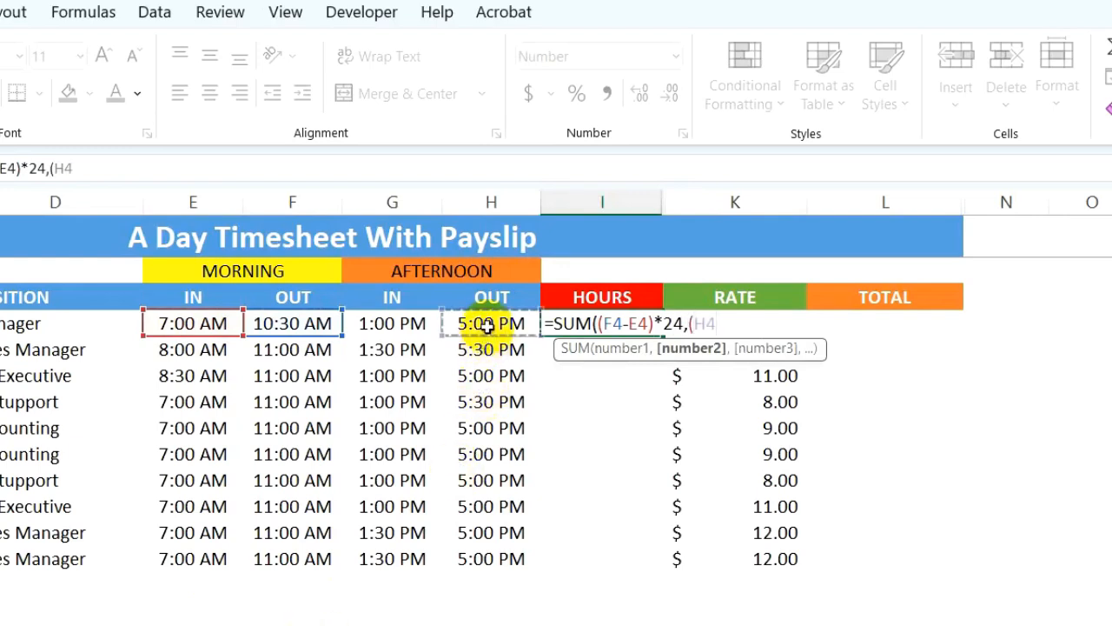
left_click(491, 323)
type("-")
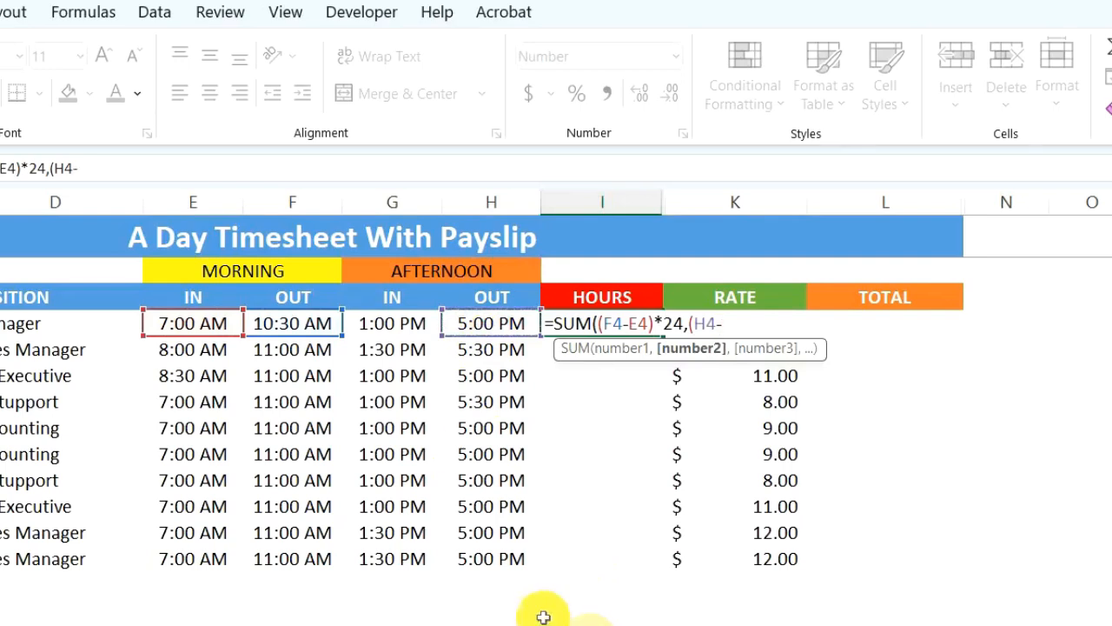
left_click(397, 328)
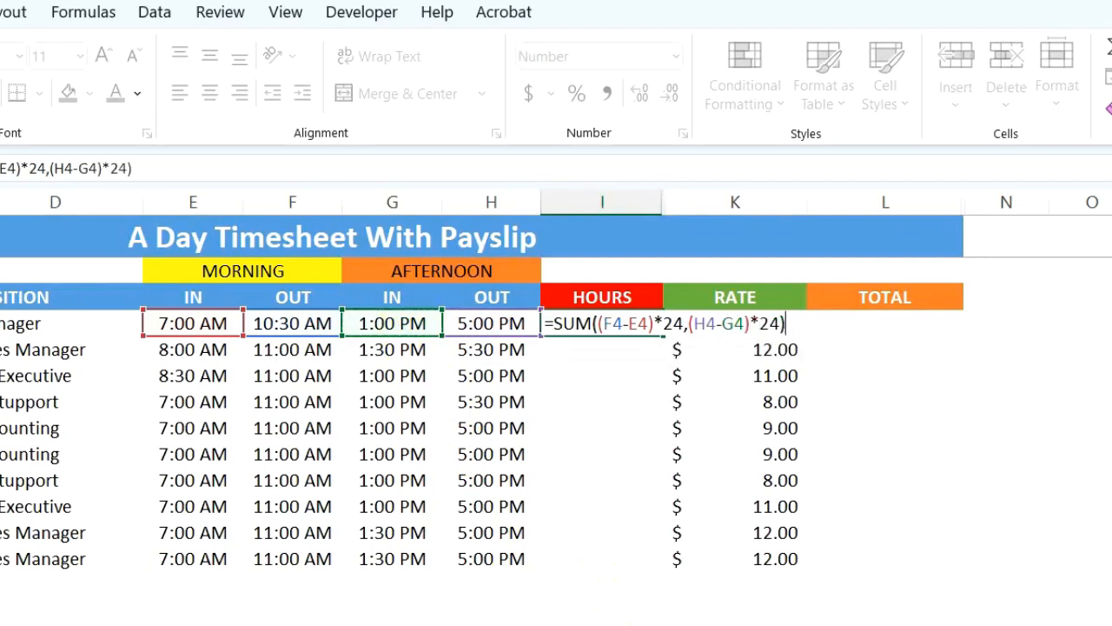
key("Return")
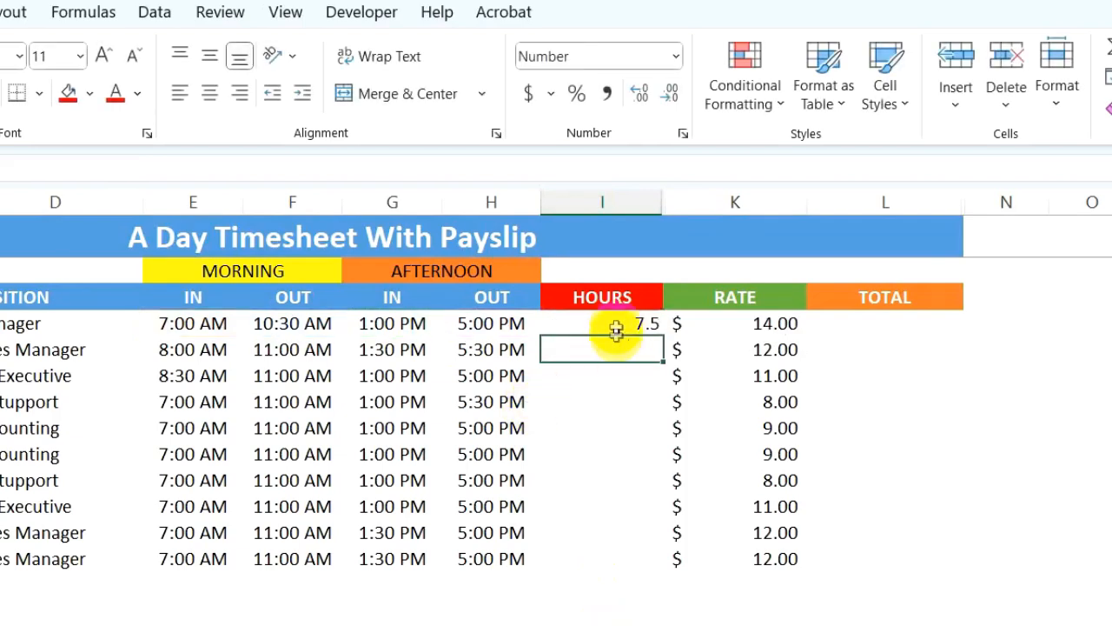
left_click(643, 324)
left_click_drag(664, 334, 651, 566)
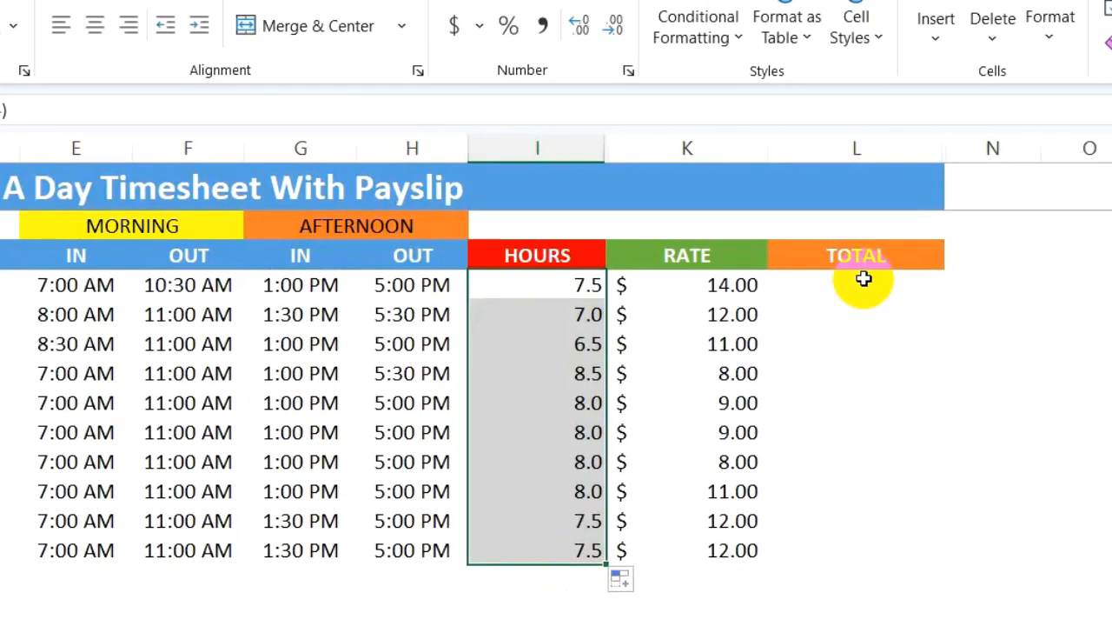
- Calculate the pay in L4 with =I4*K4 and fill the formula down to L13
left_click(863, 281)
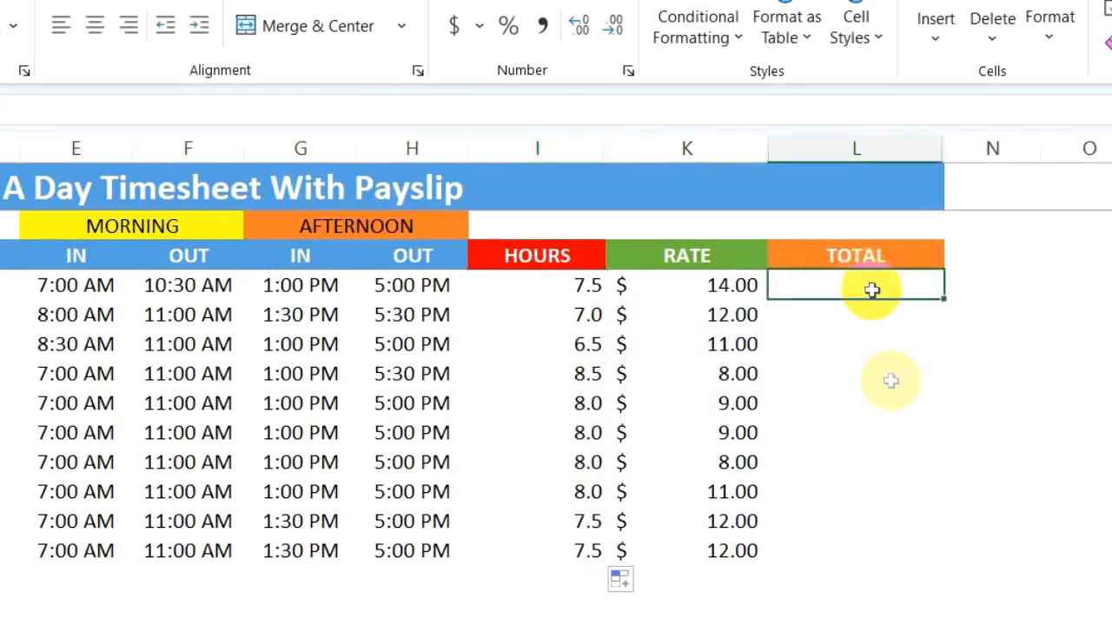
type("=")
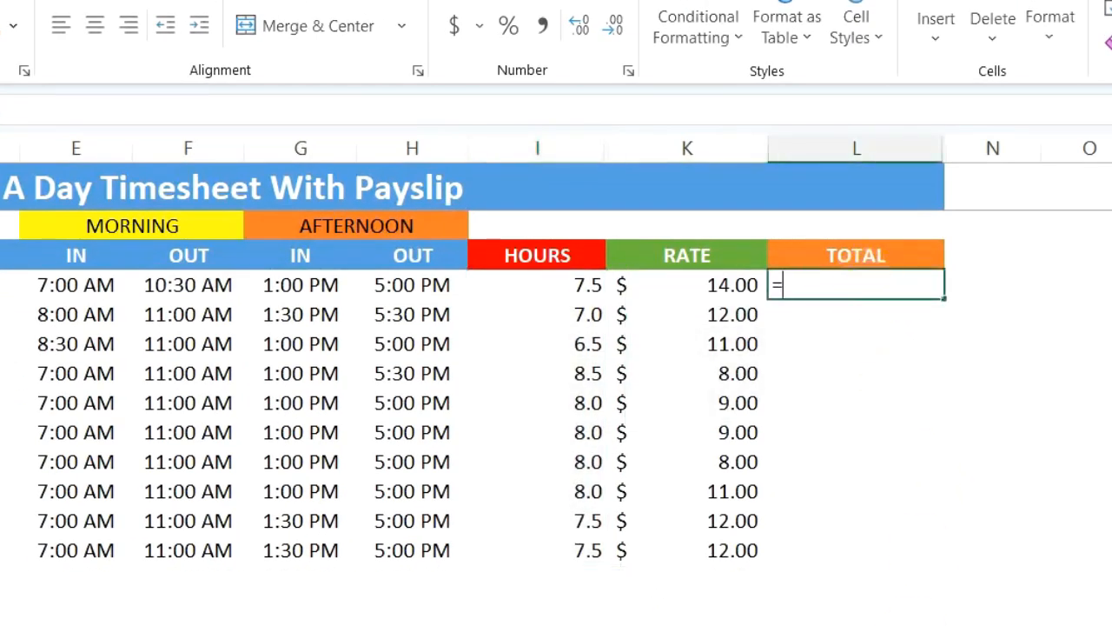
left_click(574, 283)
type("*")
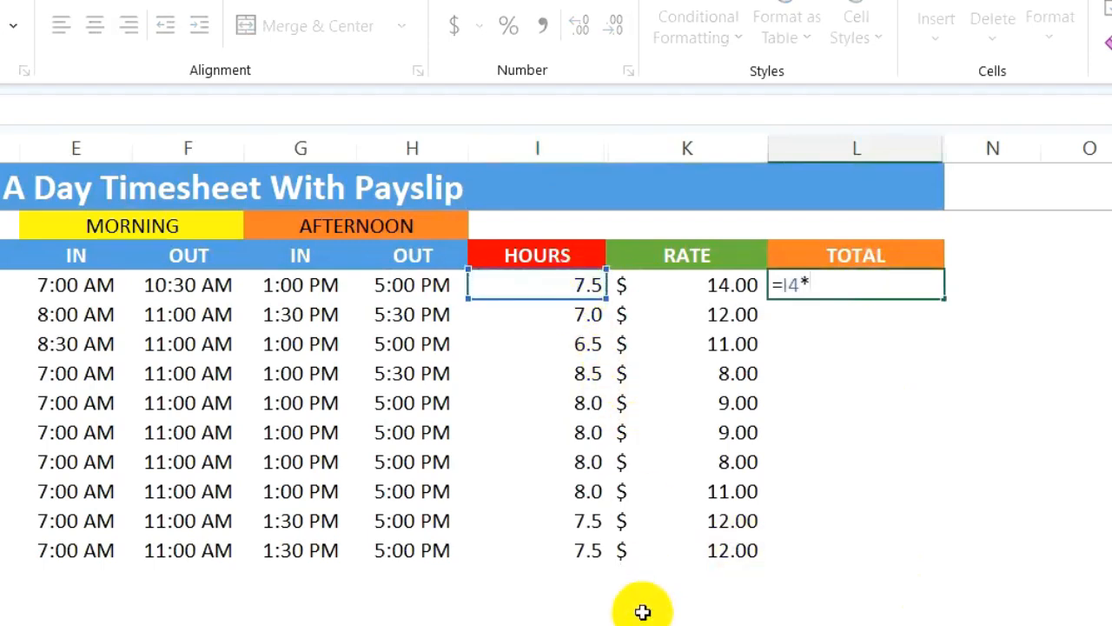
left_click(690, 289)
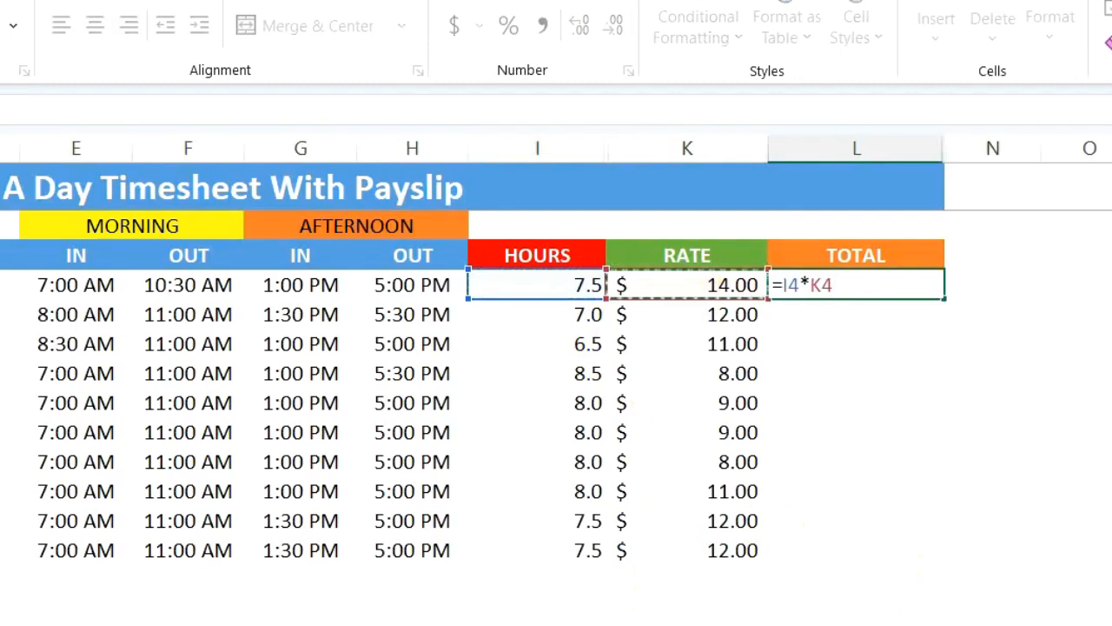
key("Return")
left_click(919, 284)
left_click_drag(943, 301, 955, 556)
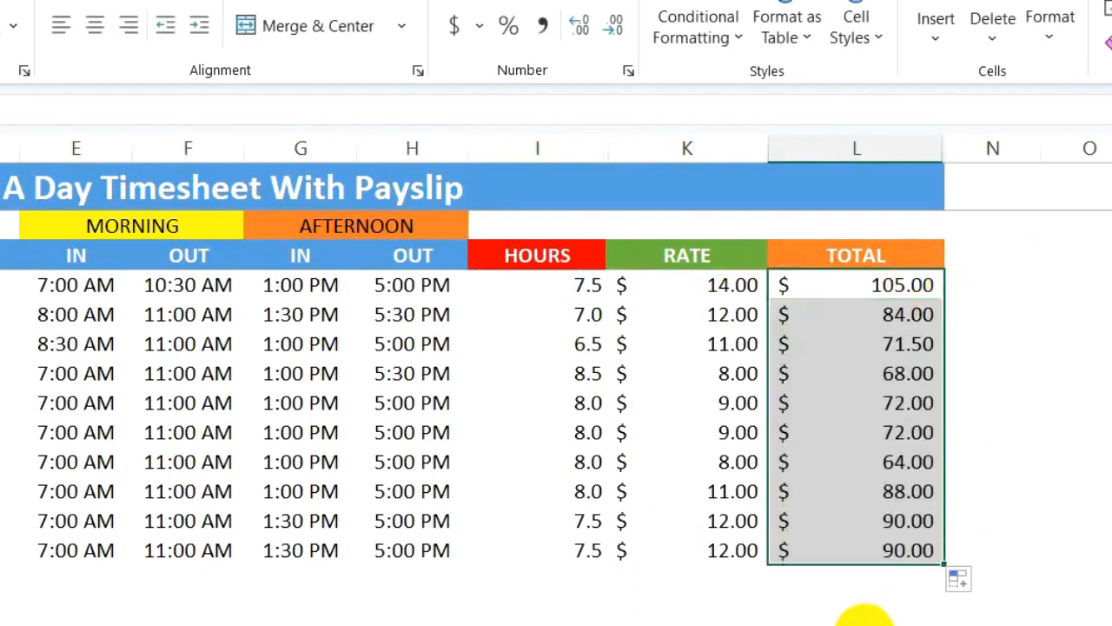
left_click(829, 621)
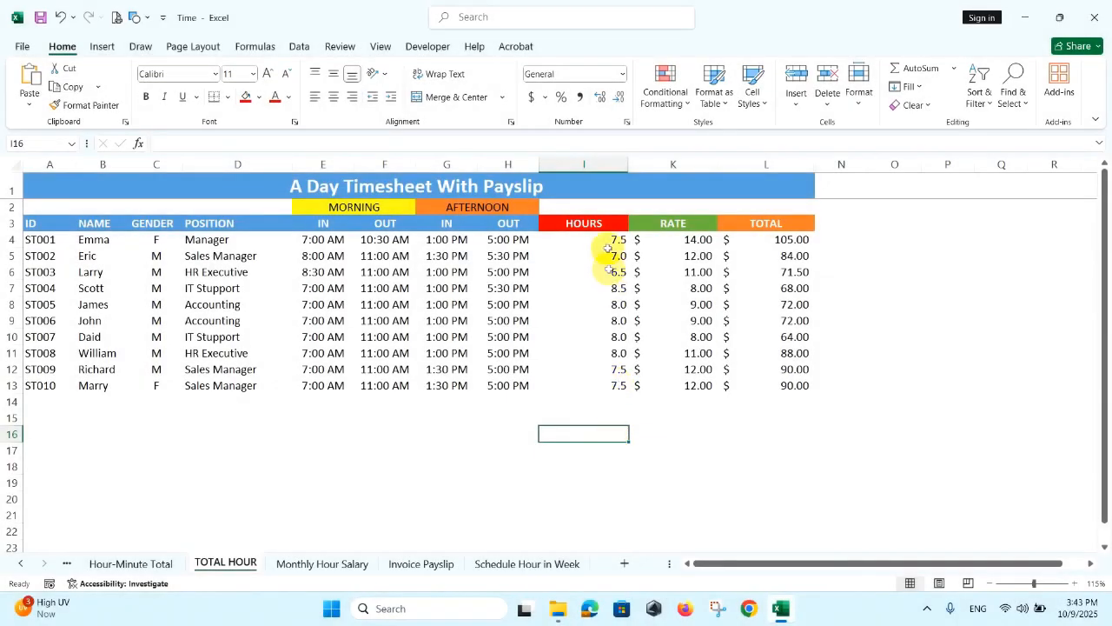
- Delete the formulas from the HOURS range I4:I13 and the TOTAL range L4:L13
left_click_drag(608, 240, 611, 383)
left_click_drag(787, 239, 774, 380)
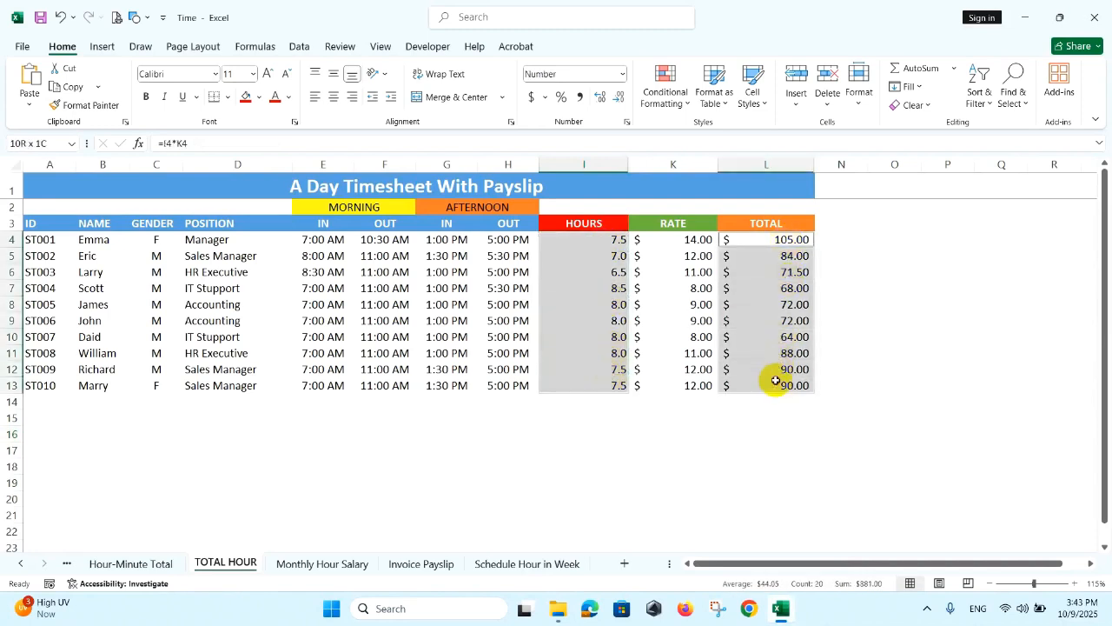
key("Delete")
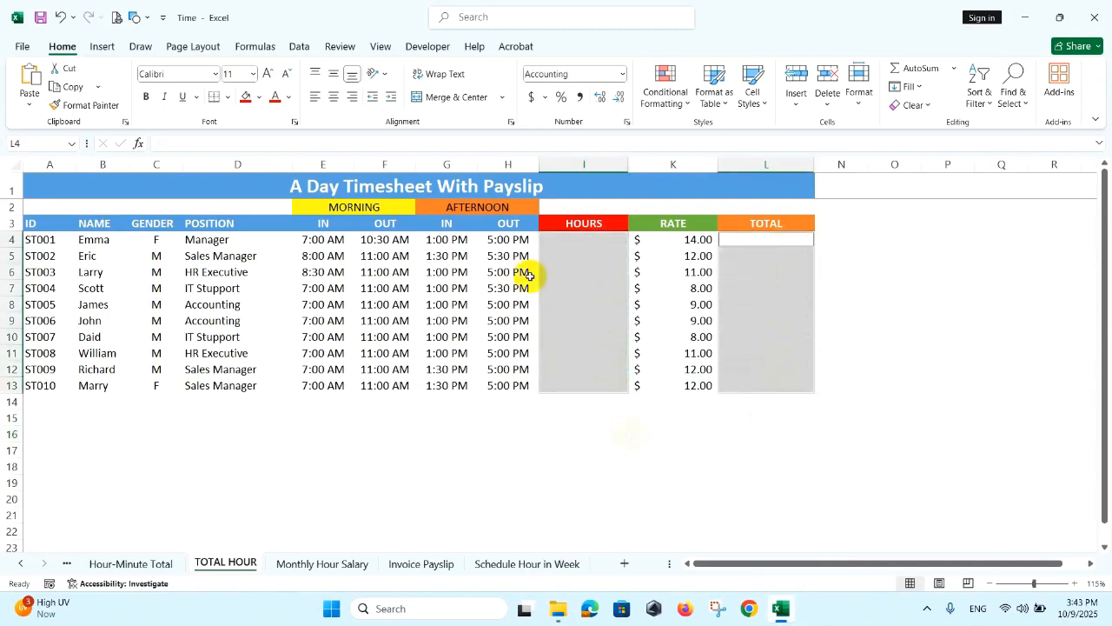
- Enter =(F4-E4)+(H4-G4) in I4 to add the morning and afternoon working times
left_click(581, 240)
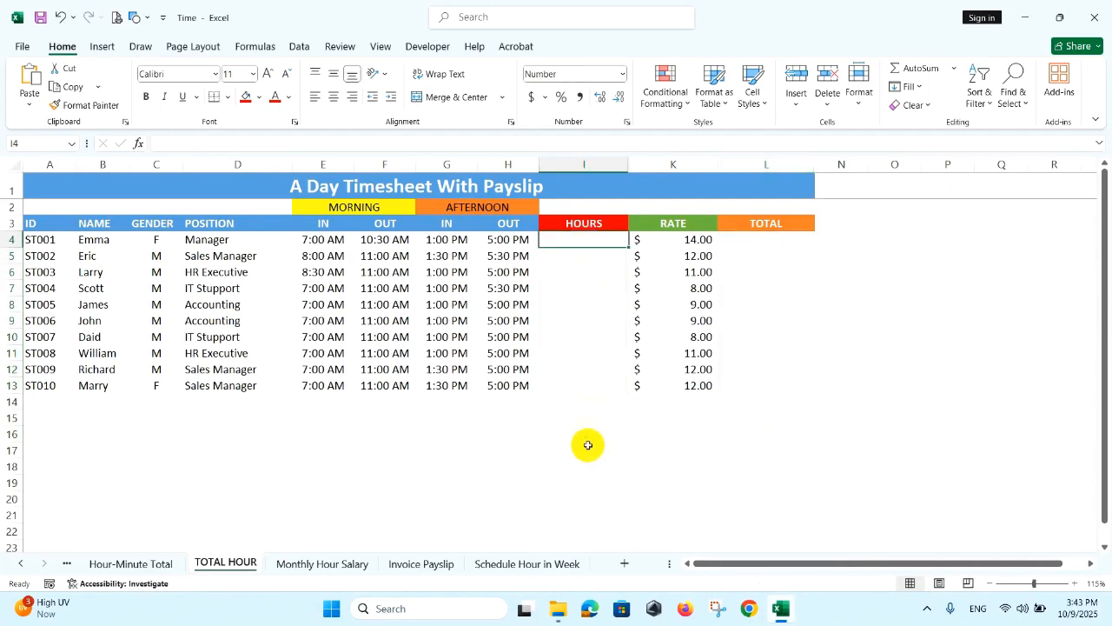
type("=")
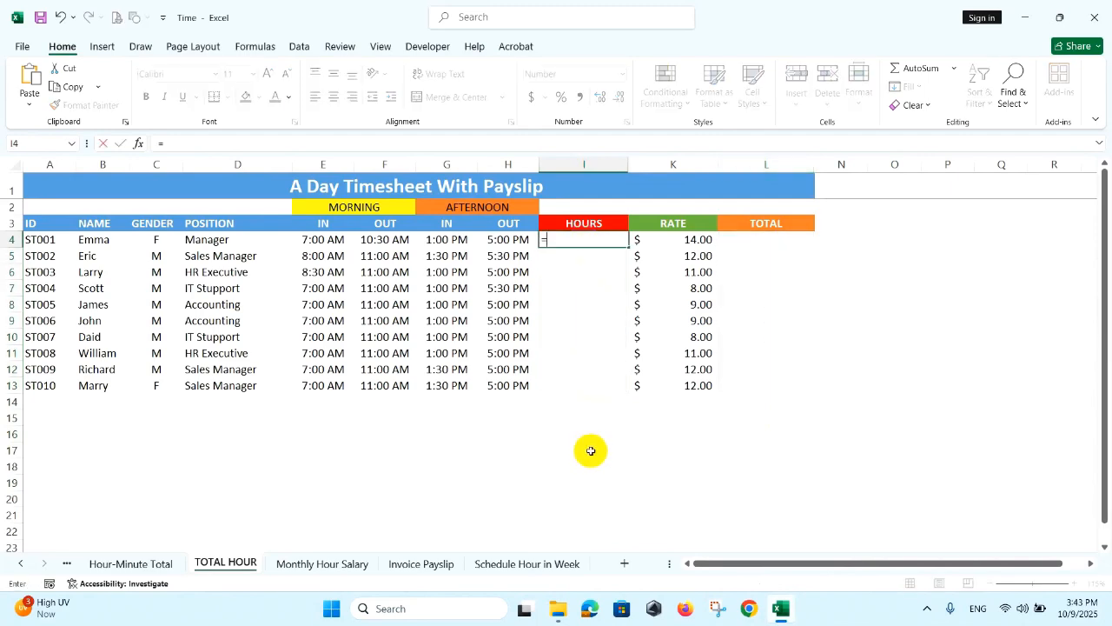
type("(")
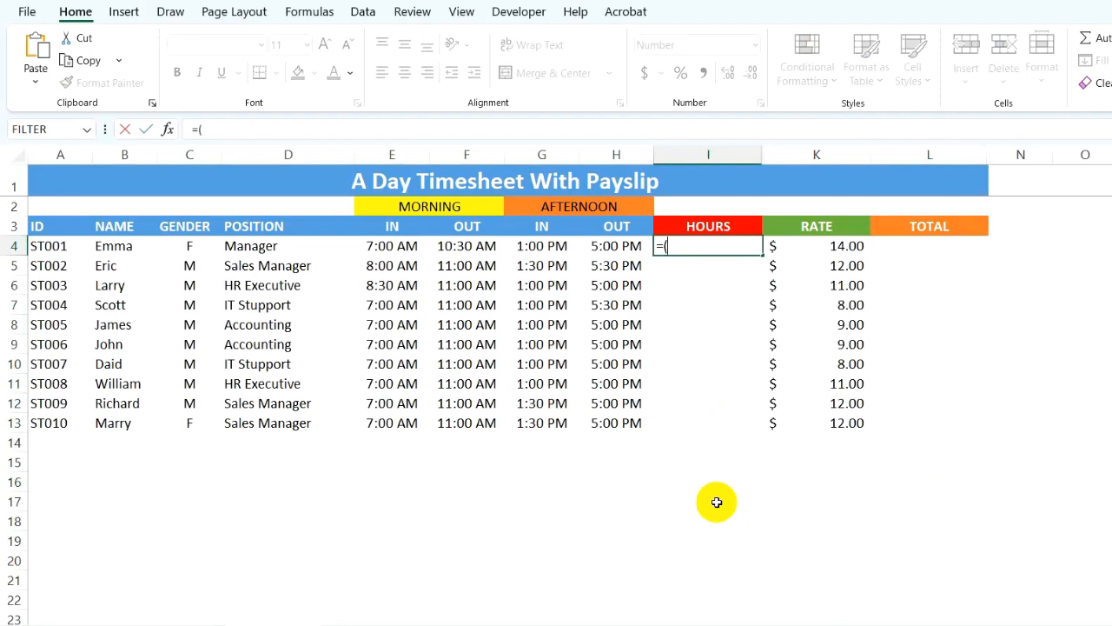
left_click(472, 246)
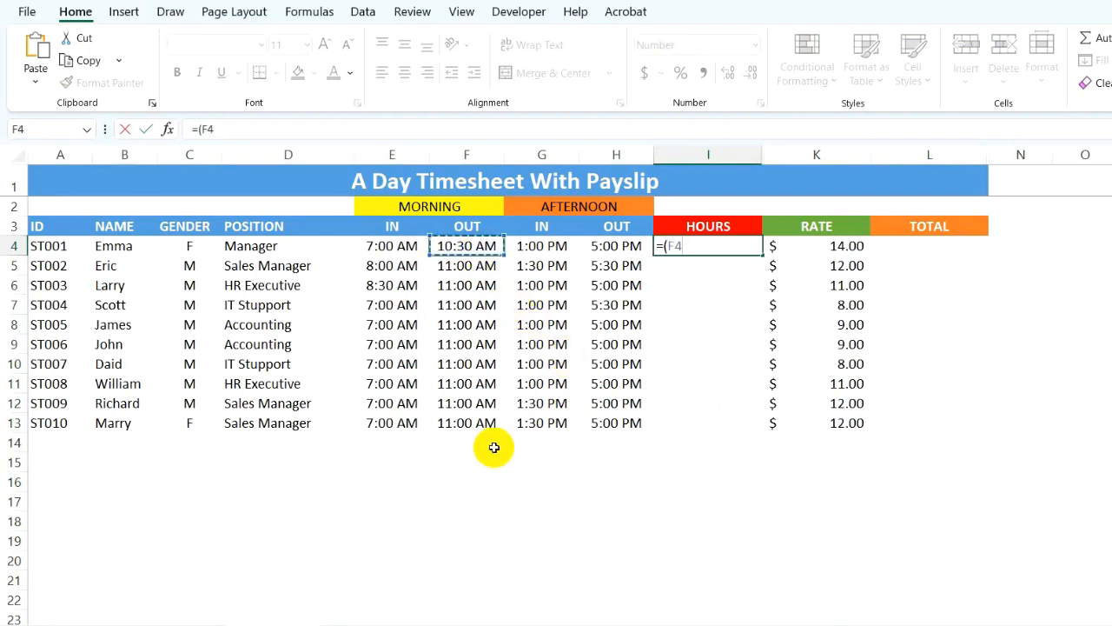
type("-")
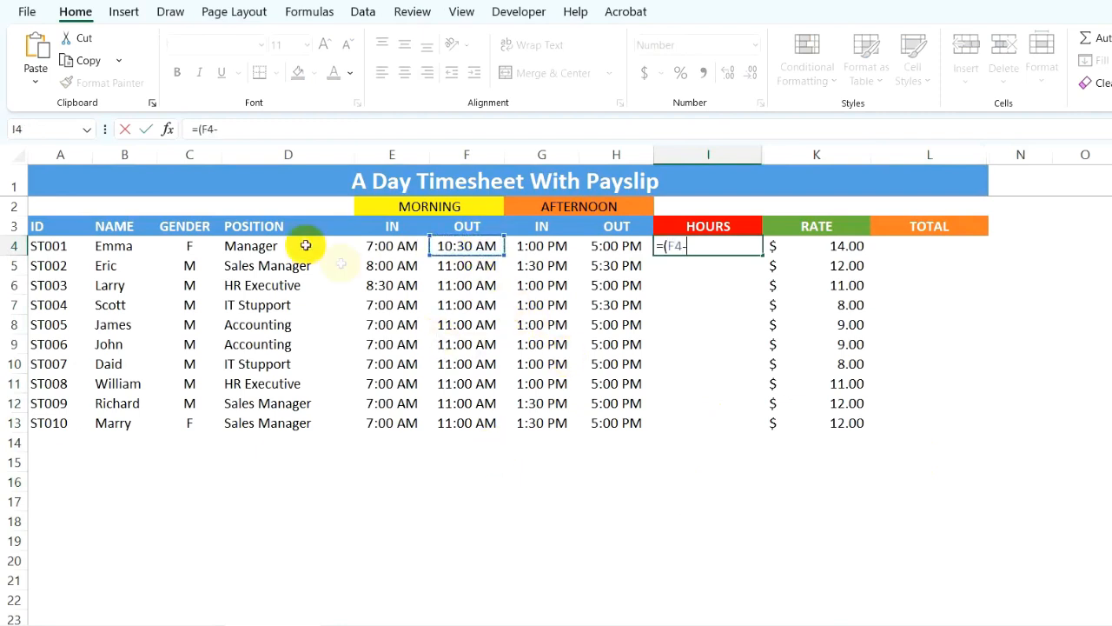
left_click(390, 246)
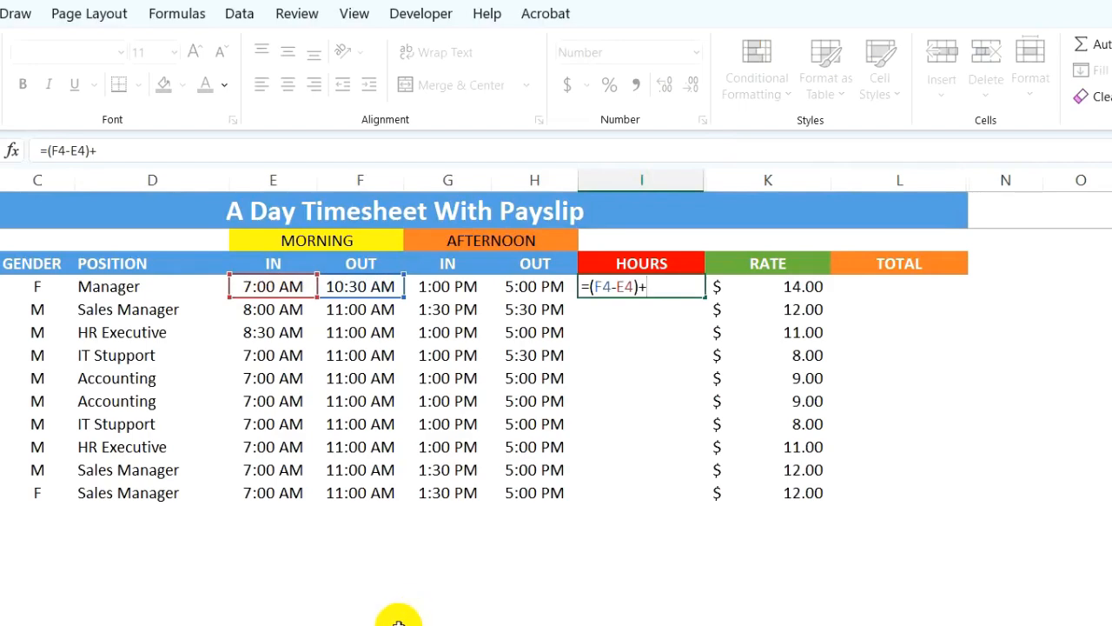
type("(")
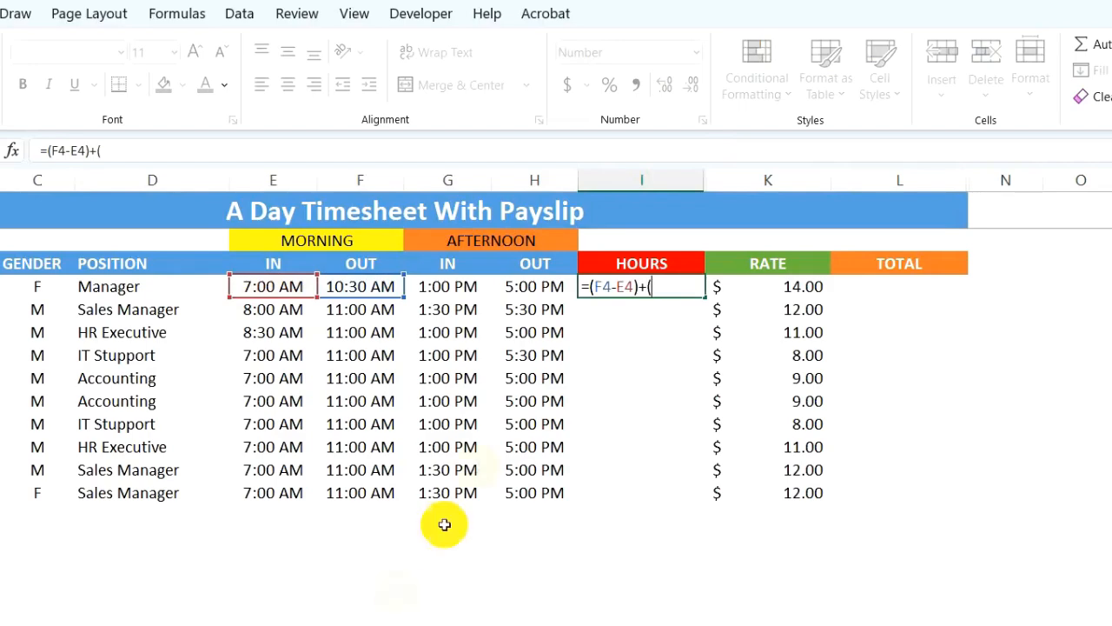
left_click(538, 285)
type("-")
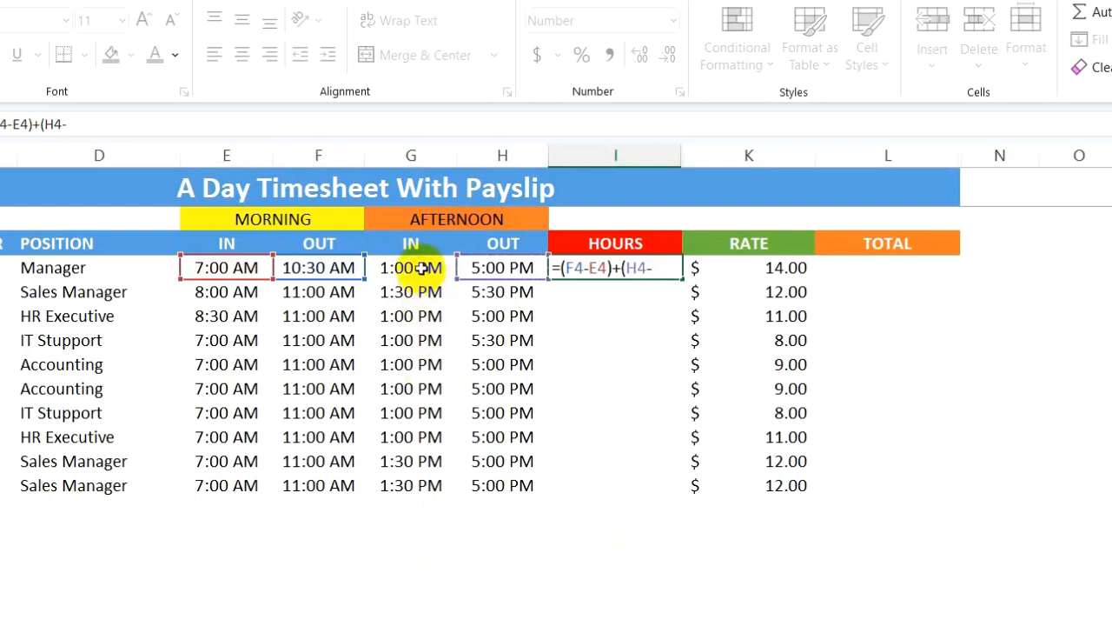
left_click(421, 269)
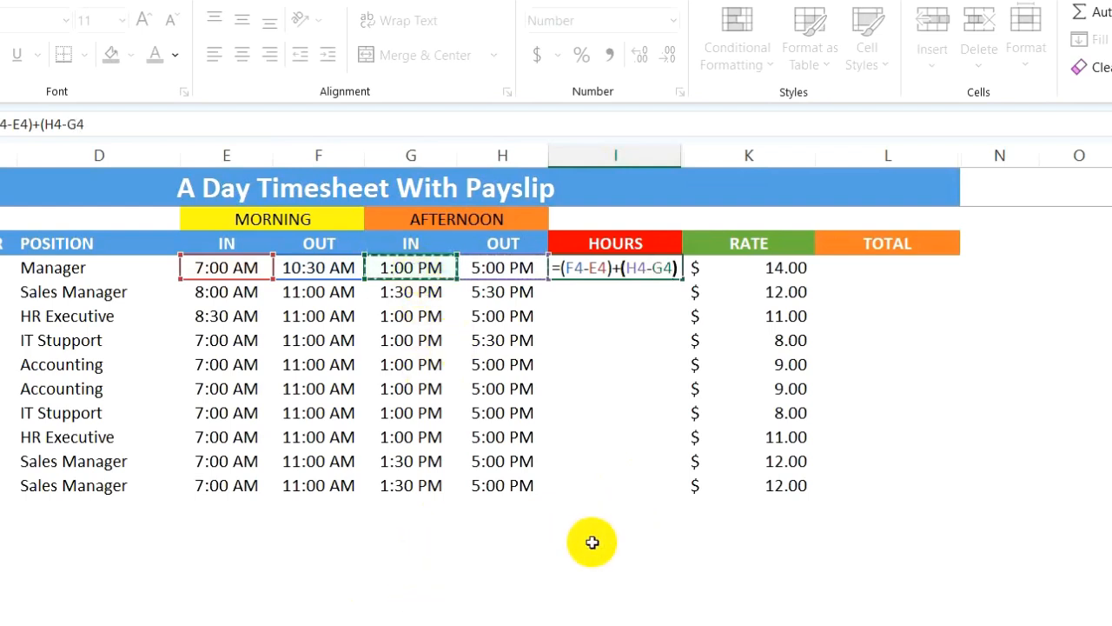
key("Return")
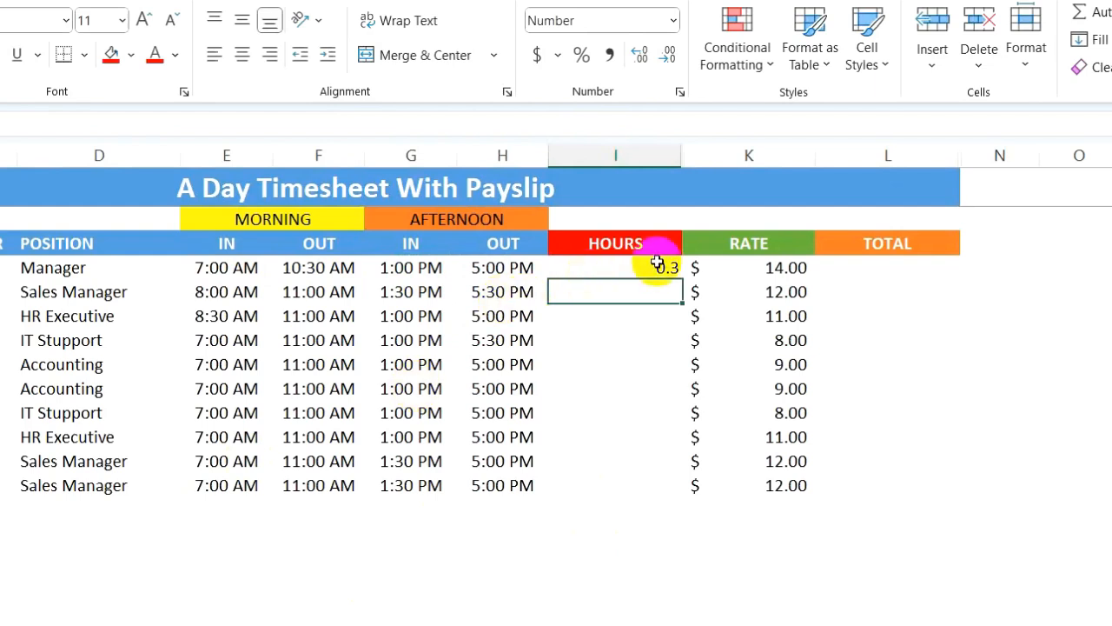
- Fill the I4 formula down to I13 and format the HOURS range as Time with the 13:30 type
left_click(655, 271)
left_click_drag(682, 278, 658, 486)
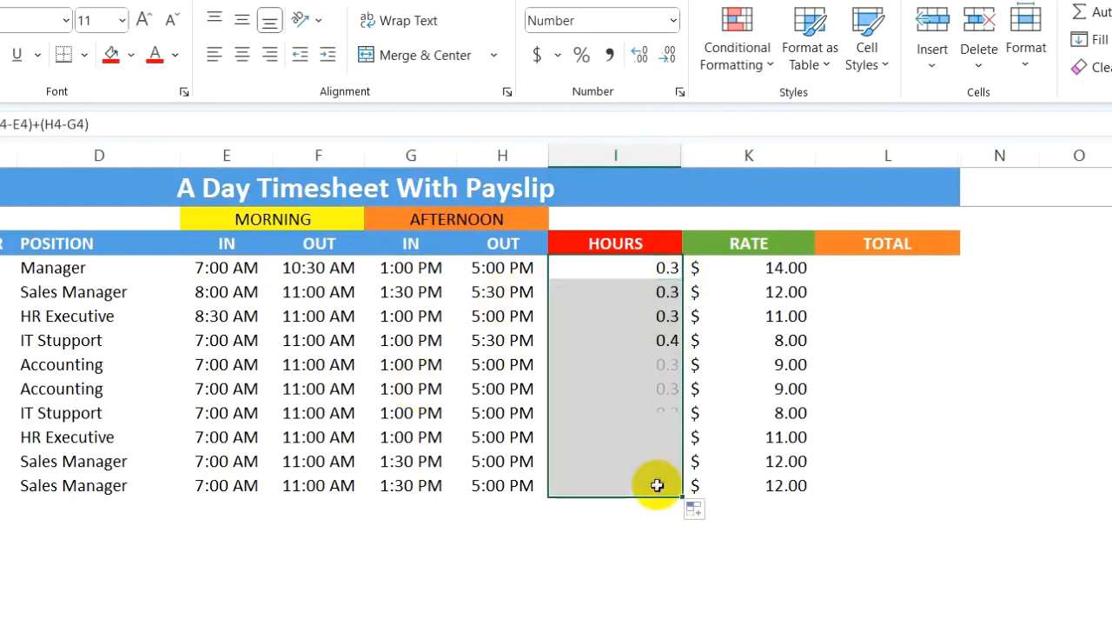
left_click(675, 20)
left_click(637, 570)
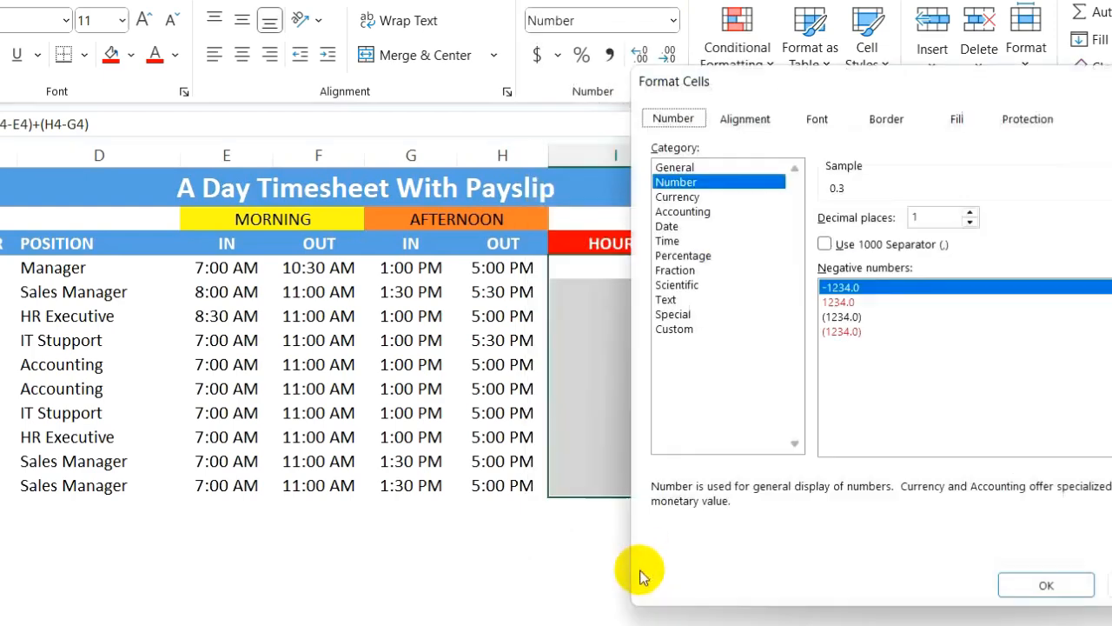
left_click(668, 240)
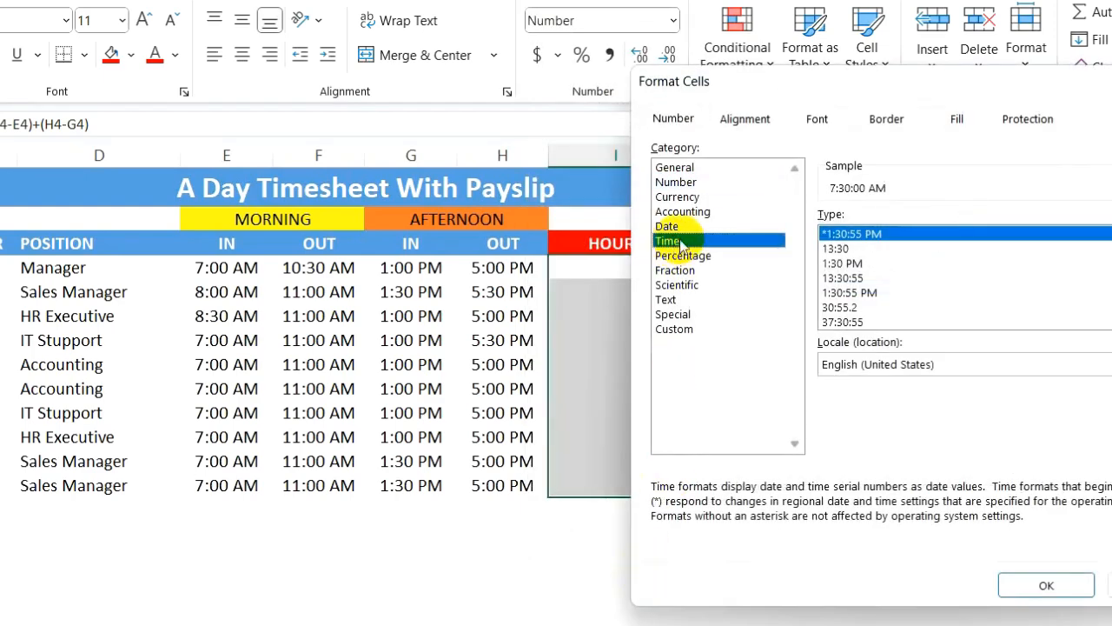
left_click(842, 249)
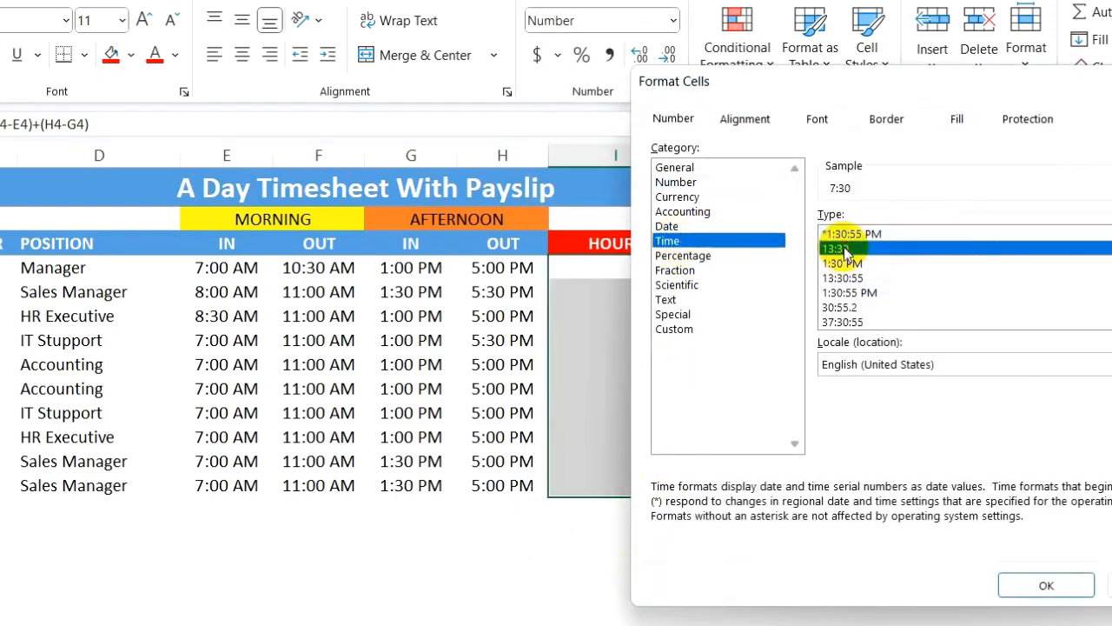
left_click(1068, 589)
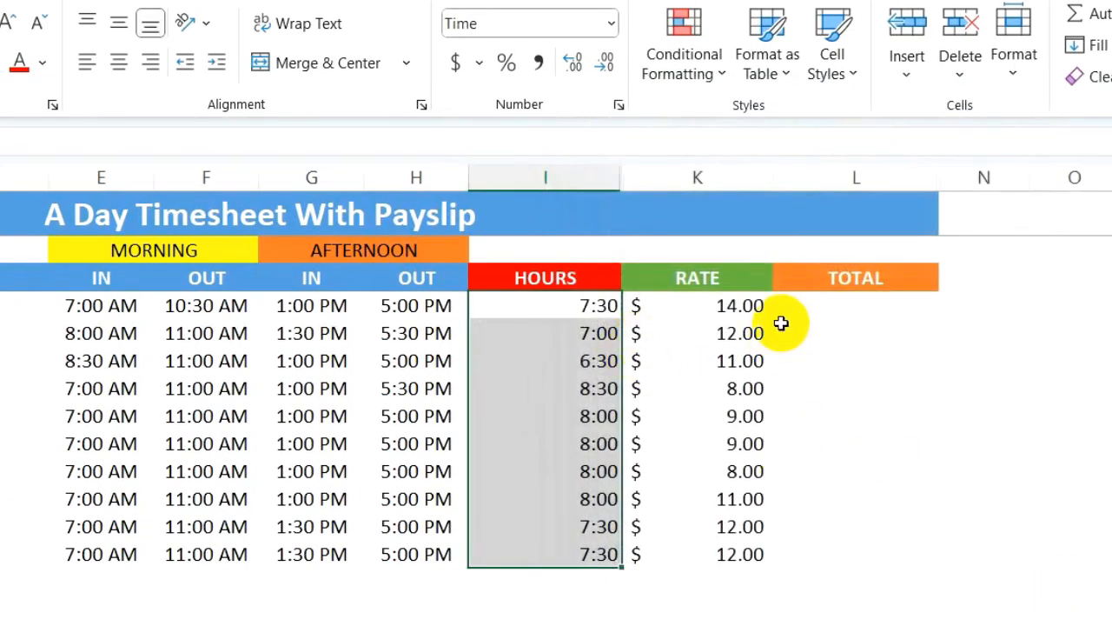
- Enter =HOUR(I4)*K4+MINUTE(I4)*K4/60 in L4 to calculate the first employee's total pay
left_click(832, 305)
type("=")
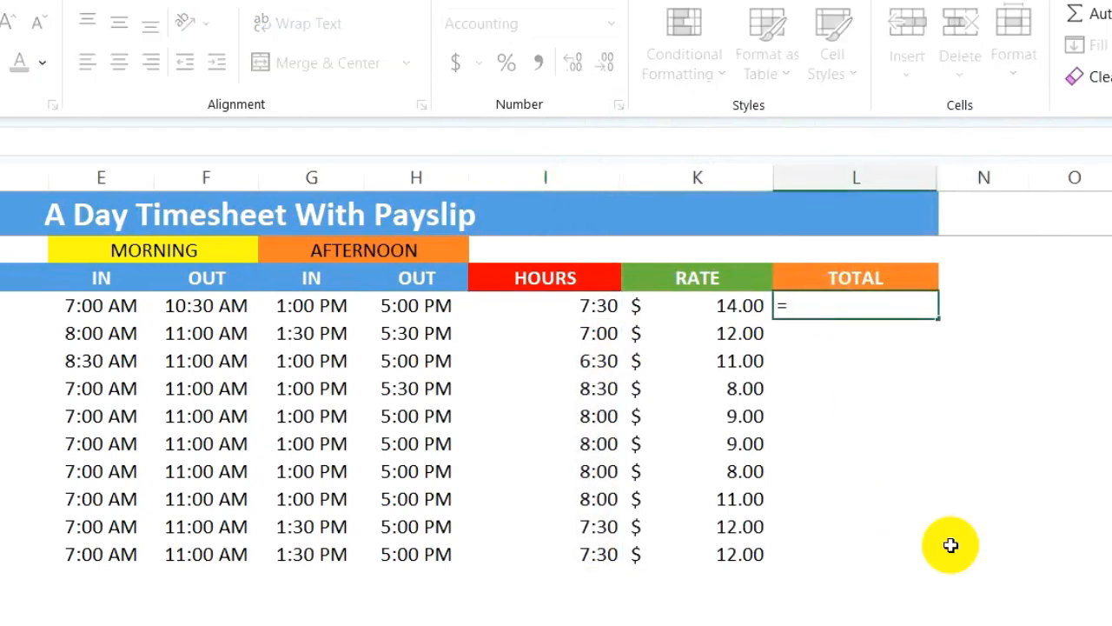
type("HOUR(")
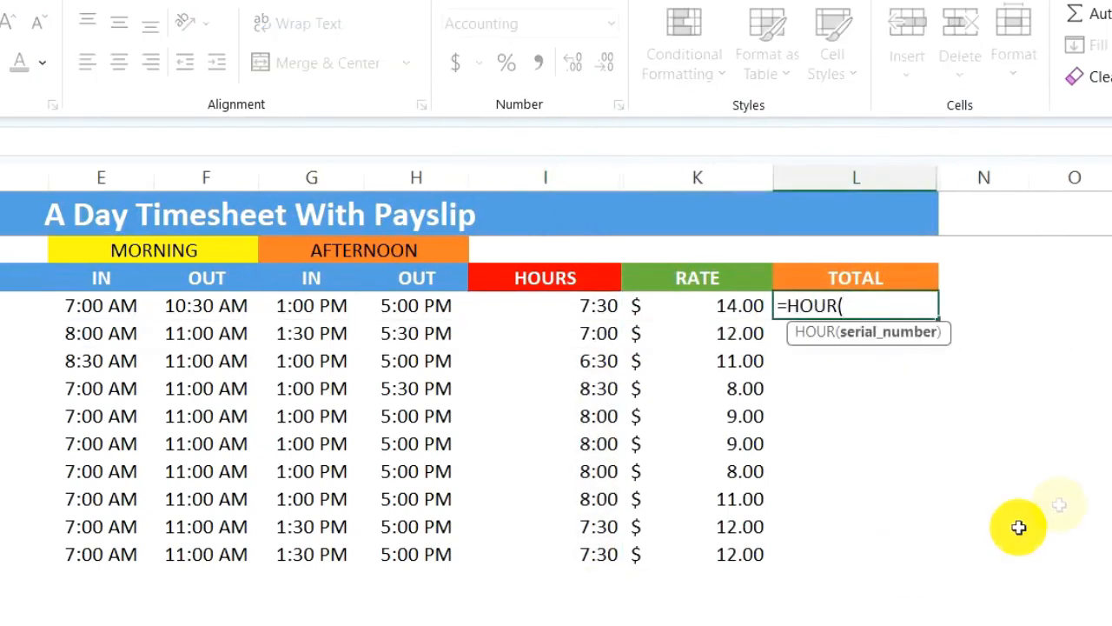
left_click(569, 306)
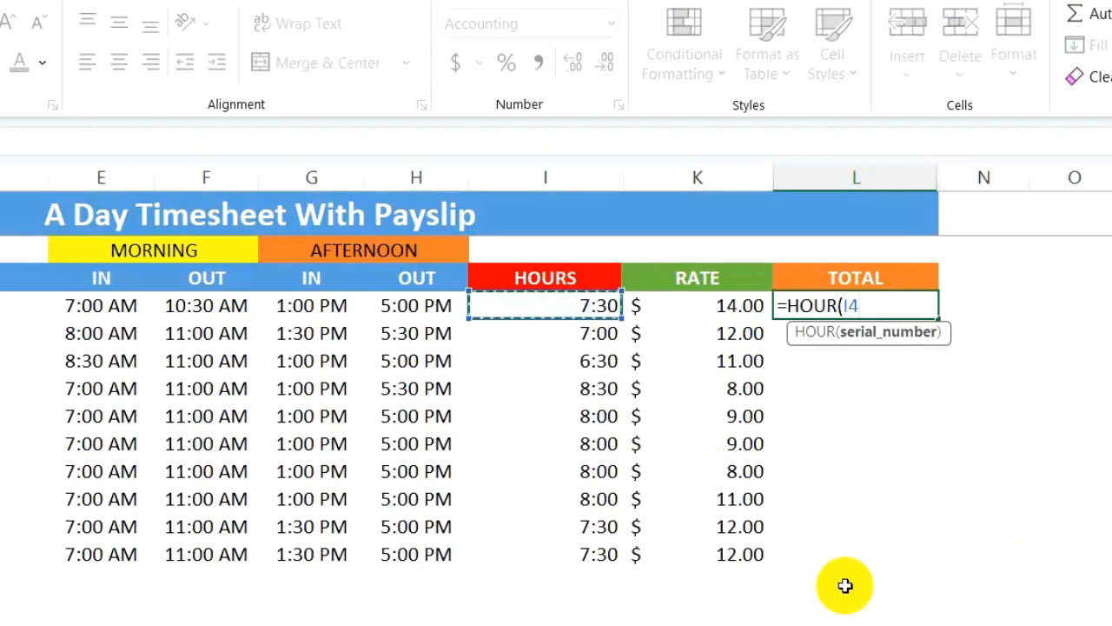
type(")")
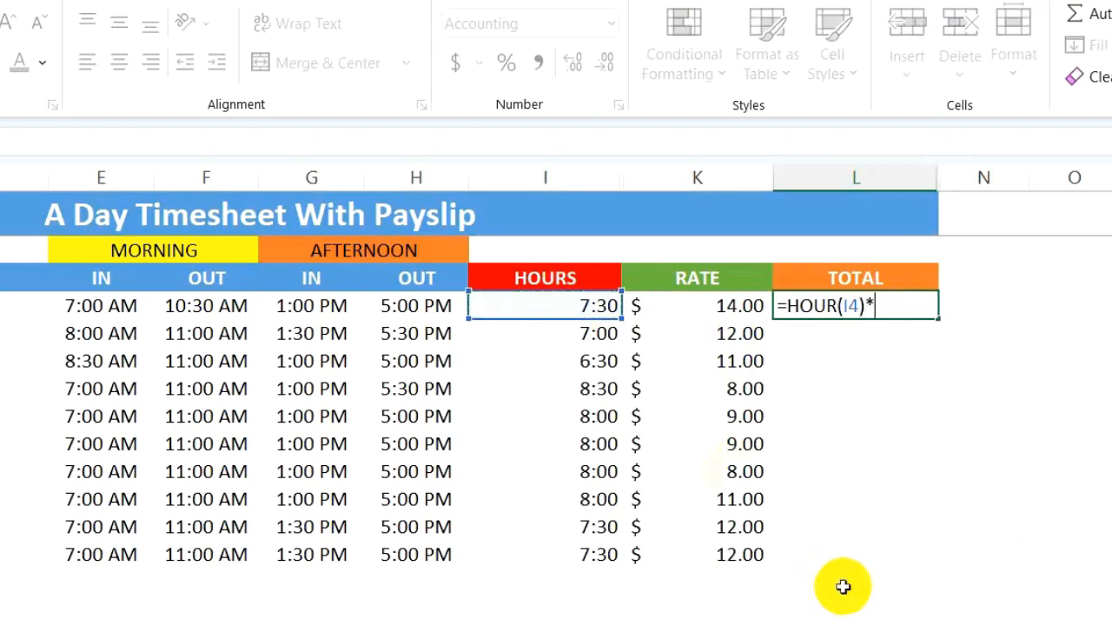
type("*")
left_click(740, 305)
type("+")
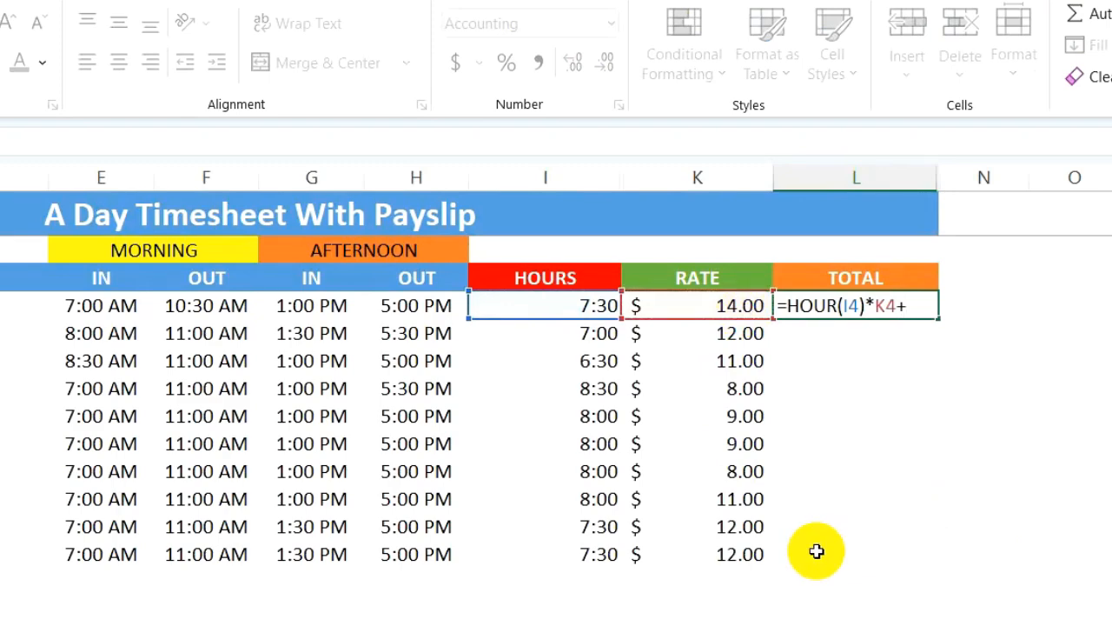
type("MINUTE(")
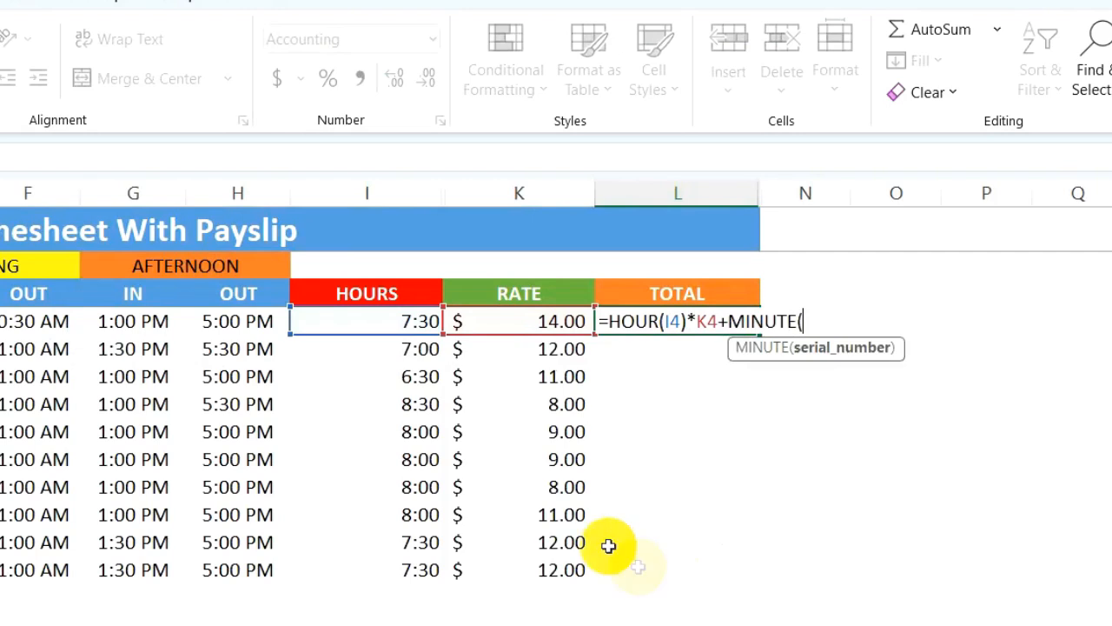
left_click(409, 323)
type(")*")
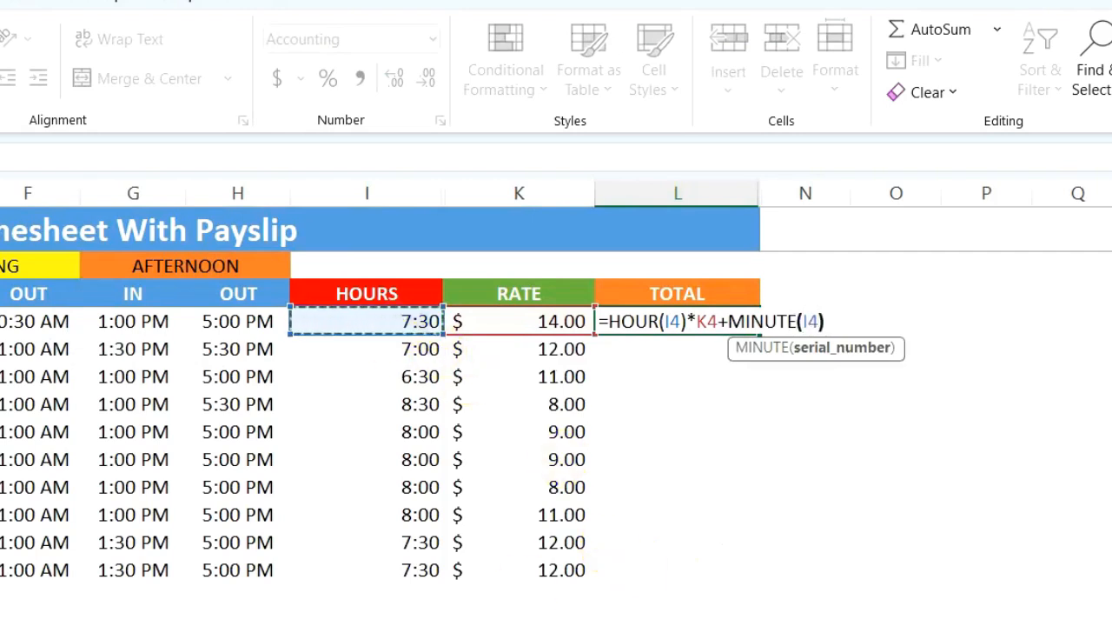
left_click(533, 317)
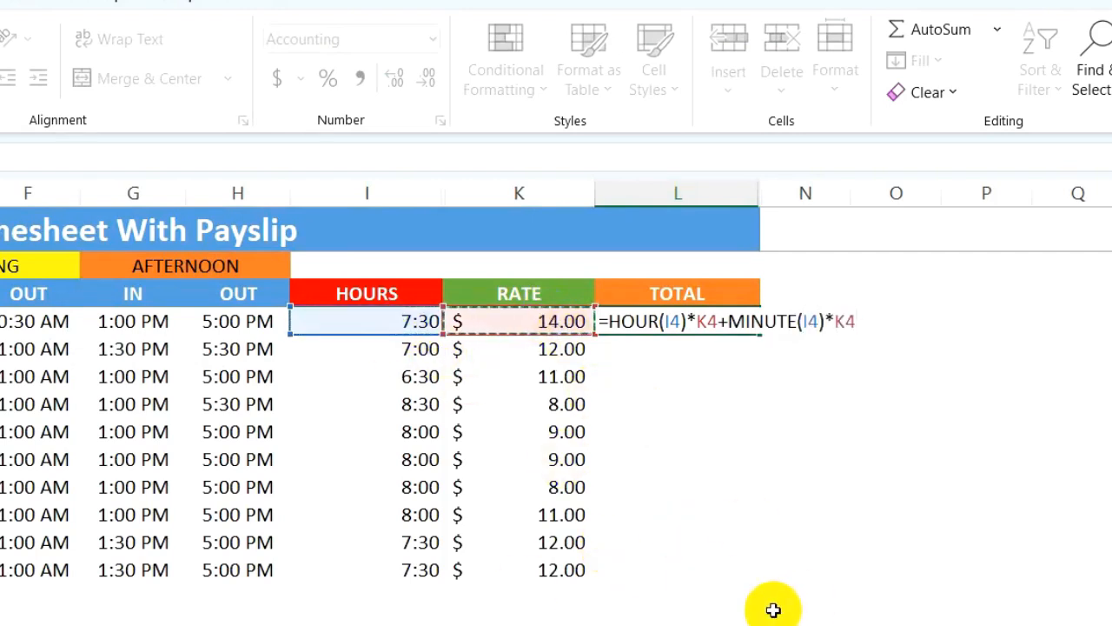
type("/60")
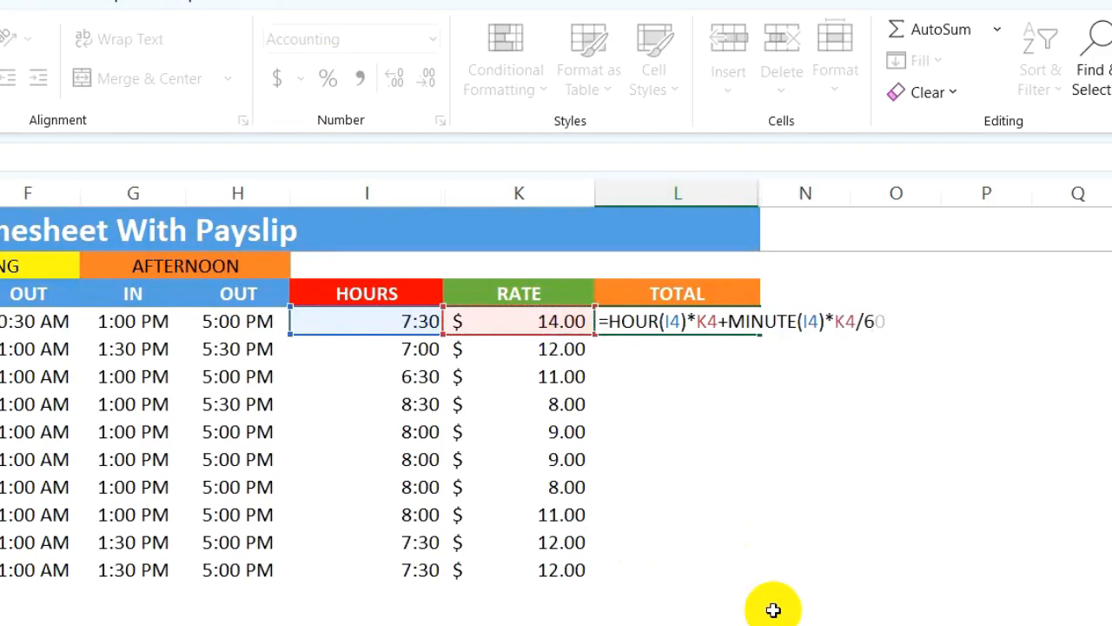
key("Return")
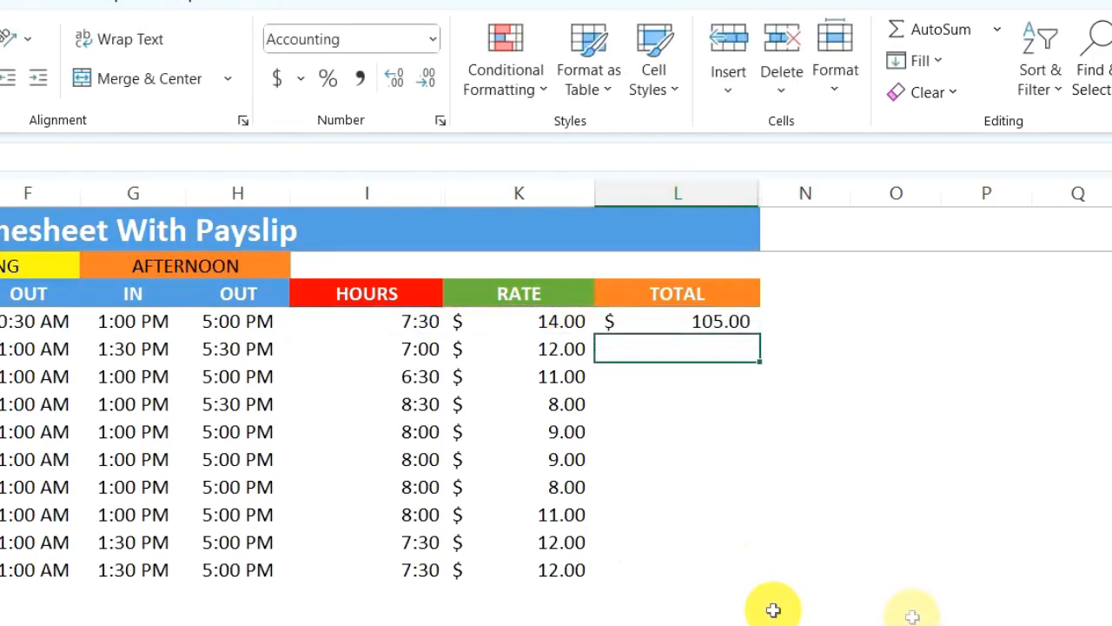
- Fill the total pay formula from L4 down to L13
left_click(734, 322)
left_click_drag(761, 335, 725, 575)
left_click(435, 622)
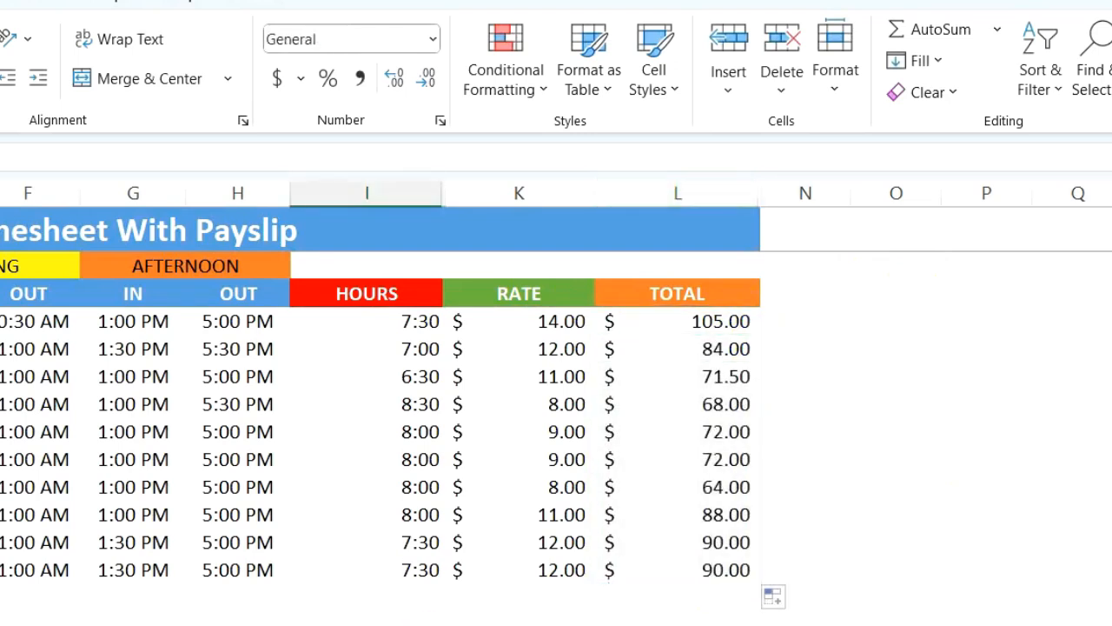
- Enter 7.5 in the spare cell O4 and set its number format to General
left_click(819, 318)
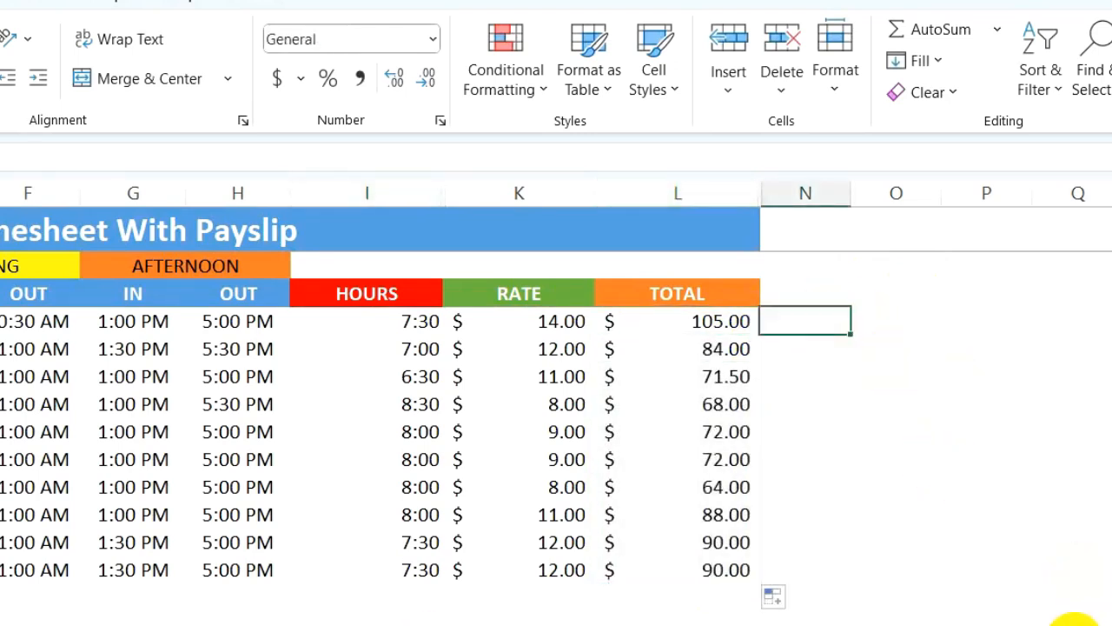
key("Right")
type("7.5")
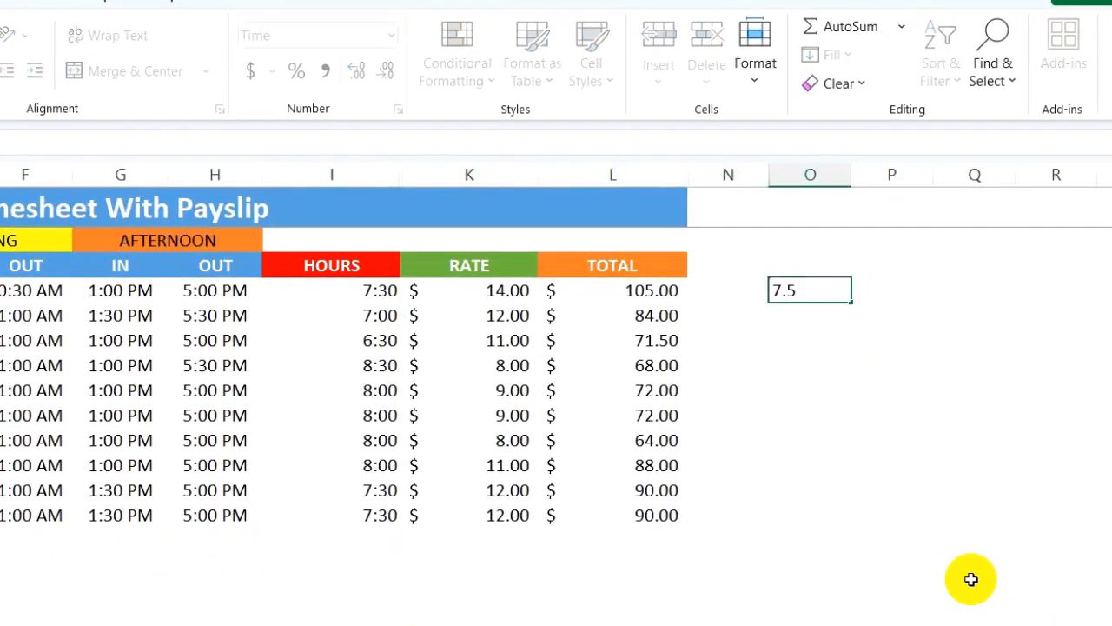
key("Right")
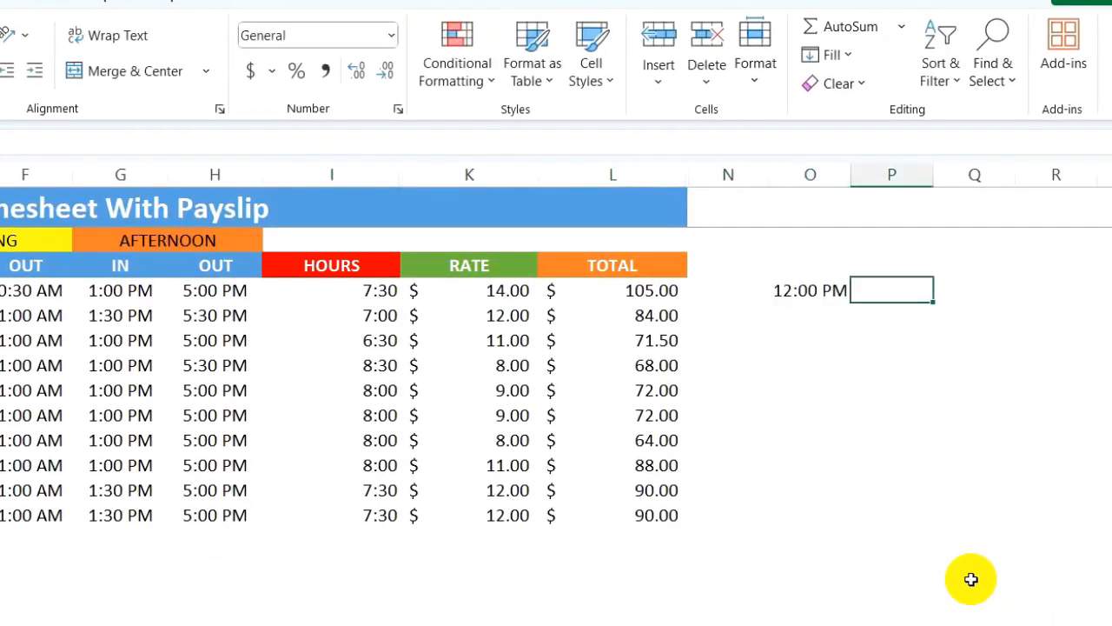
left_click(794, 290)
left_click(390, 34)
left_click(341, 77)
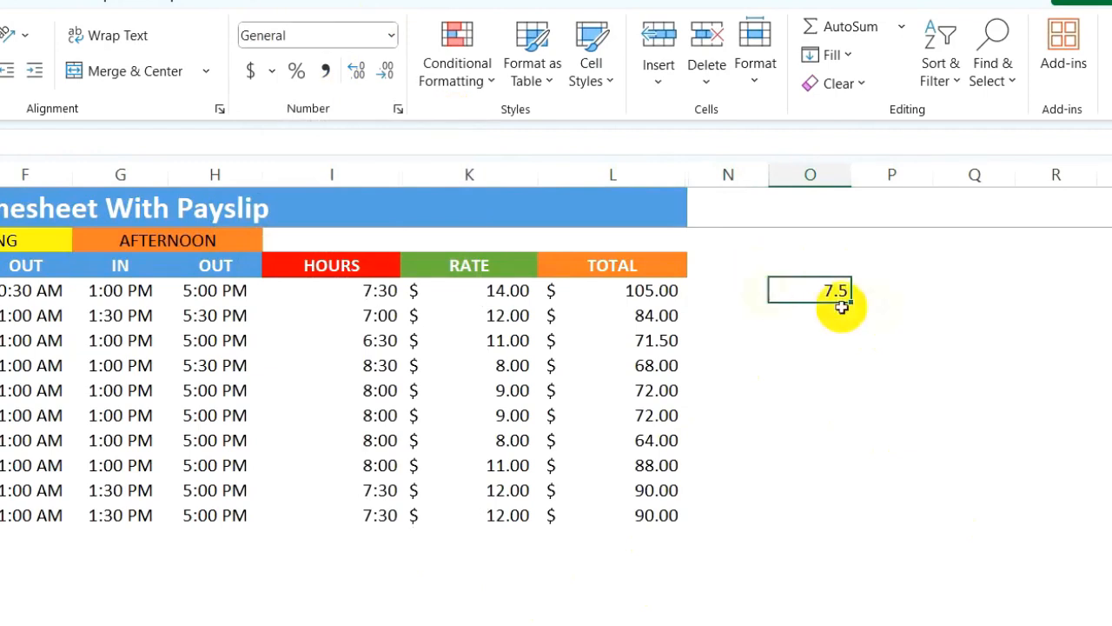
- Enter =O4*K4 in P4 to cross-check the first employee's total pay with decimal hours
key("Right")
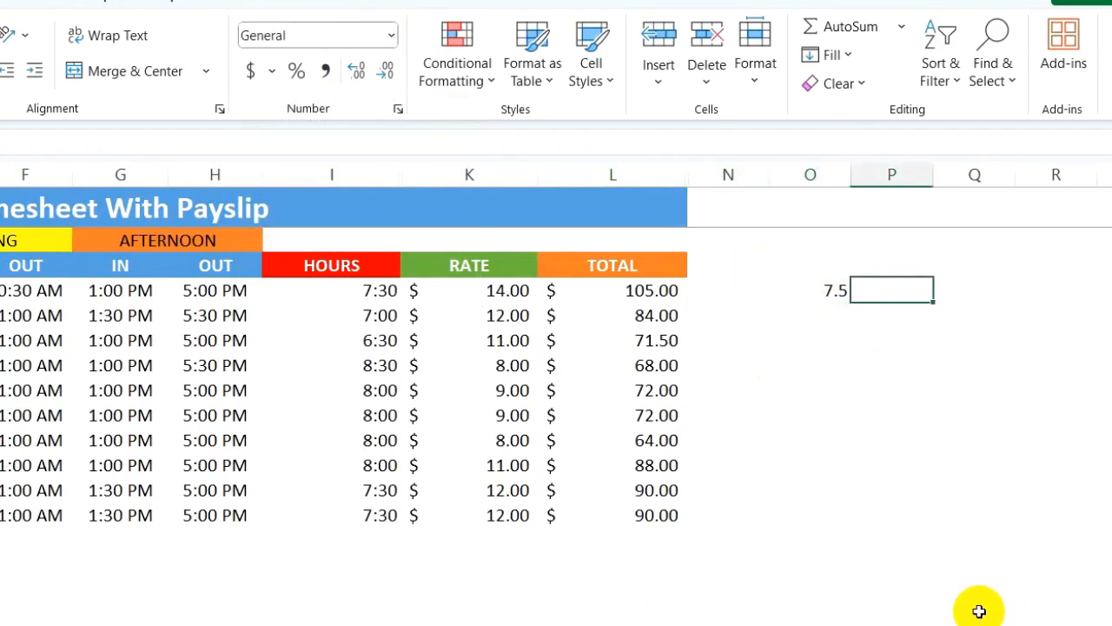
type("=")
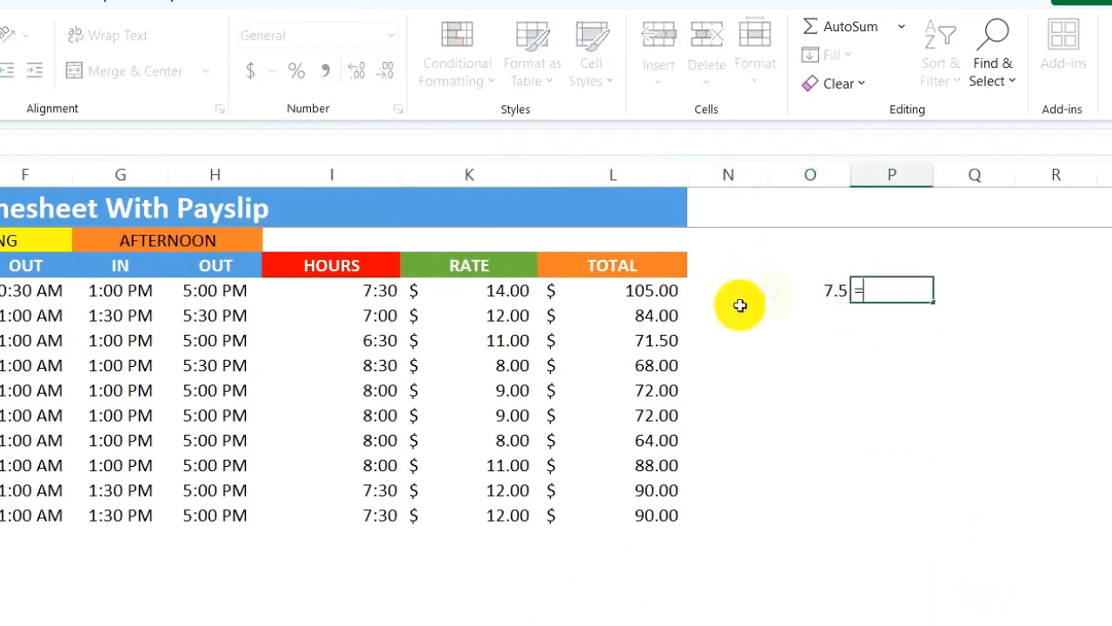
left_click(825, 291)
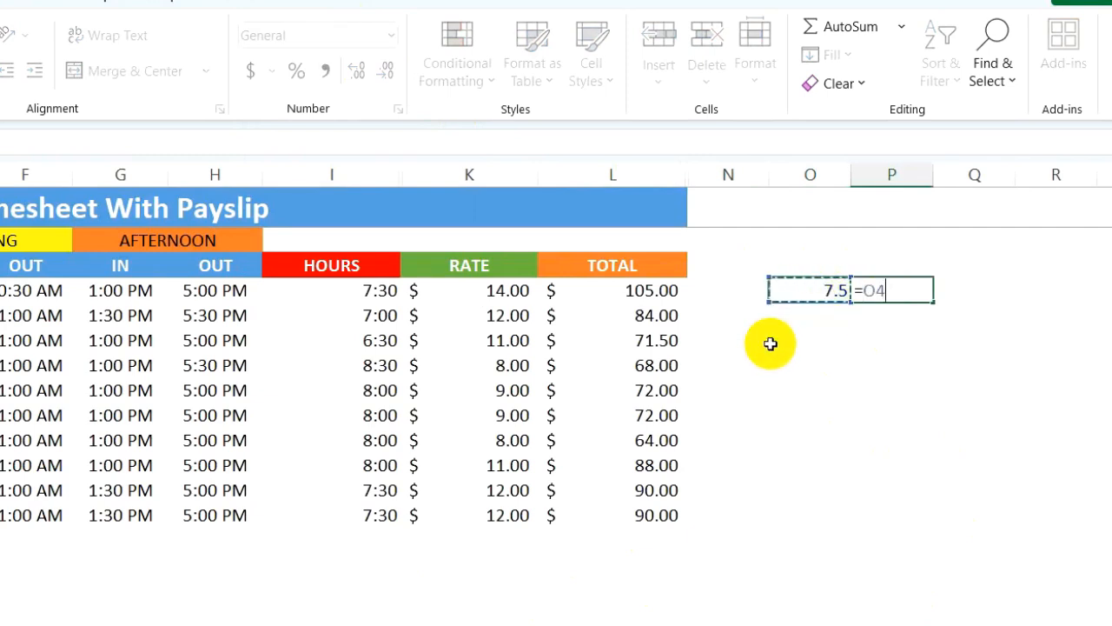
type("*")
left_click(502, 291)
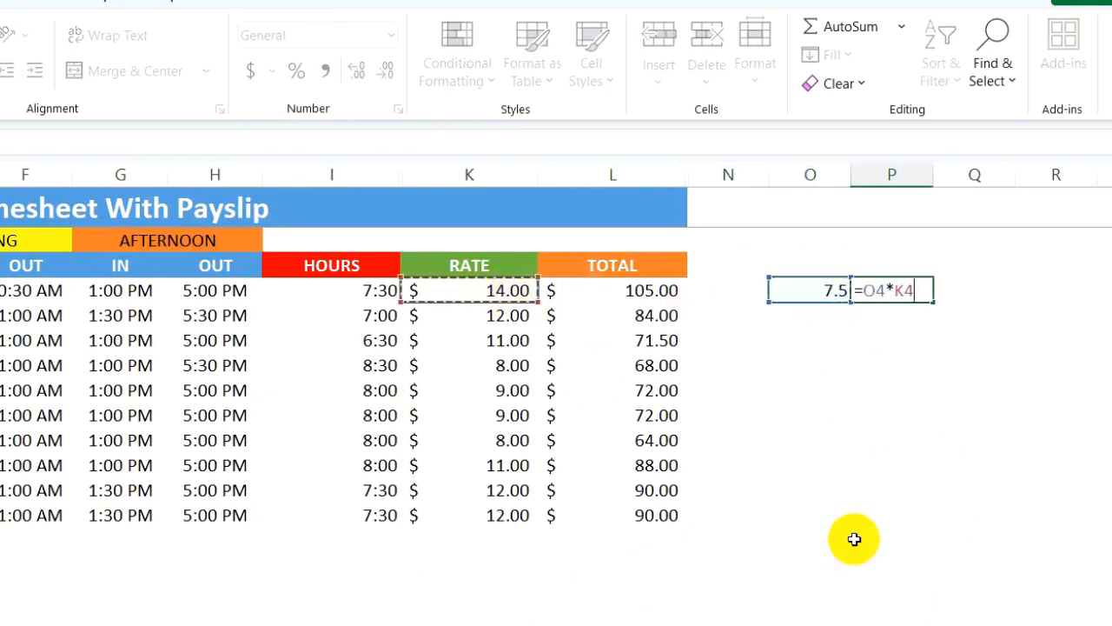
key("Return")
left_click(884, 290)
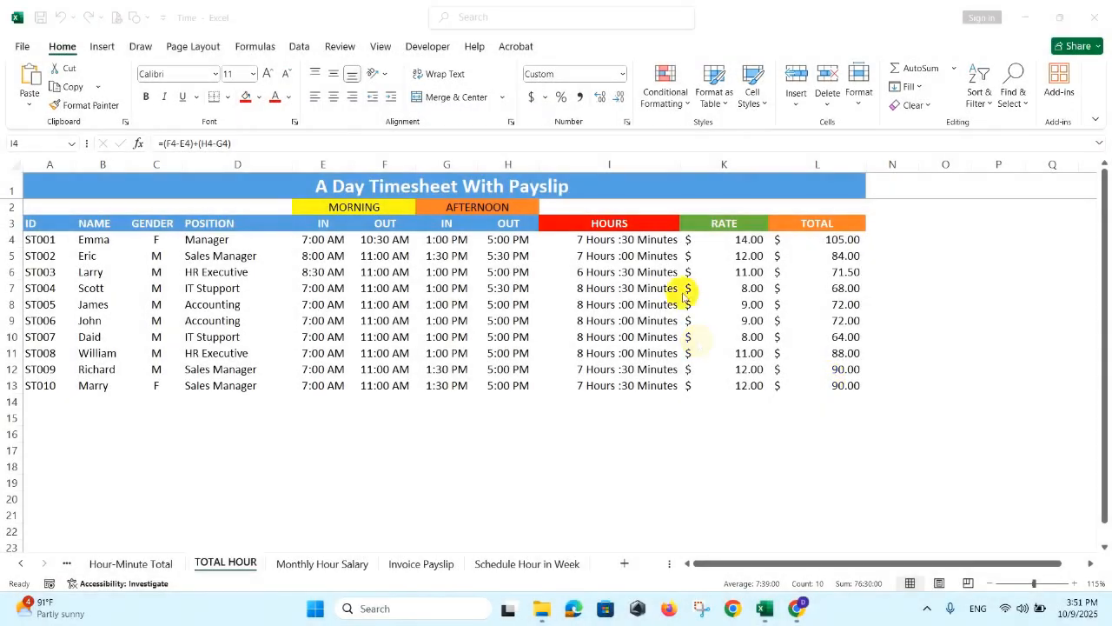
- Open the Custom number format settings for the HOURS range I4:I13 and clear the existing format code
left_click(641, 240)
key("ctrl+shift+Down")
left_click_drag(641, 240, 633, 382)
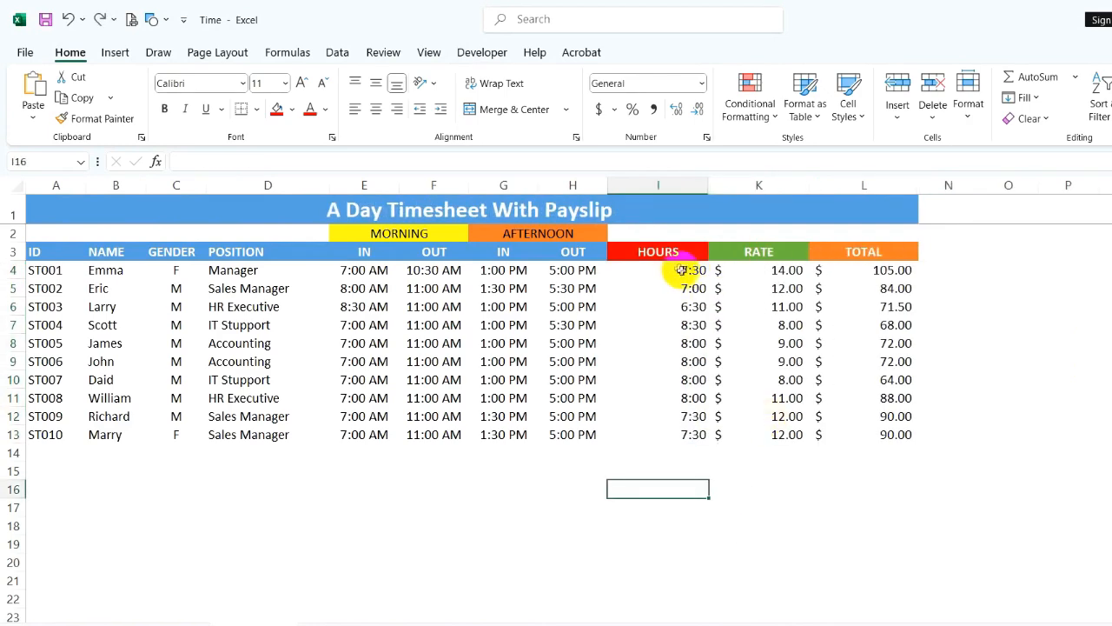
left_click_drag(690, 271, 691, 435)
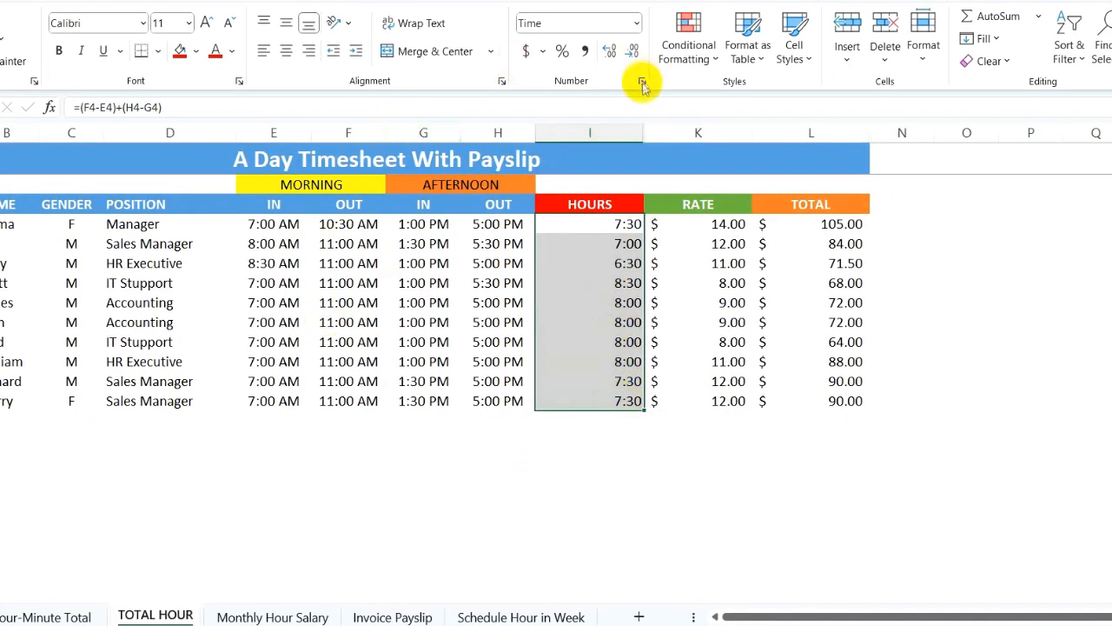
left_click(641, 82)
left_click(636, 274)
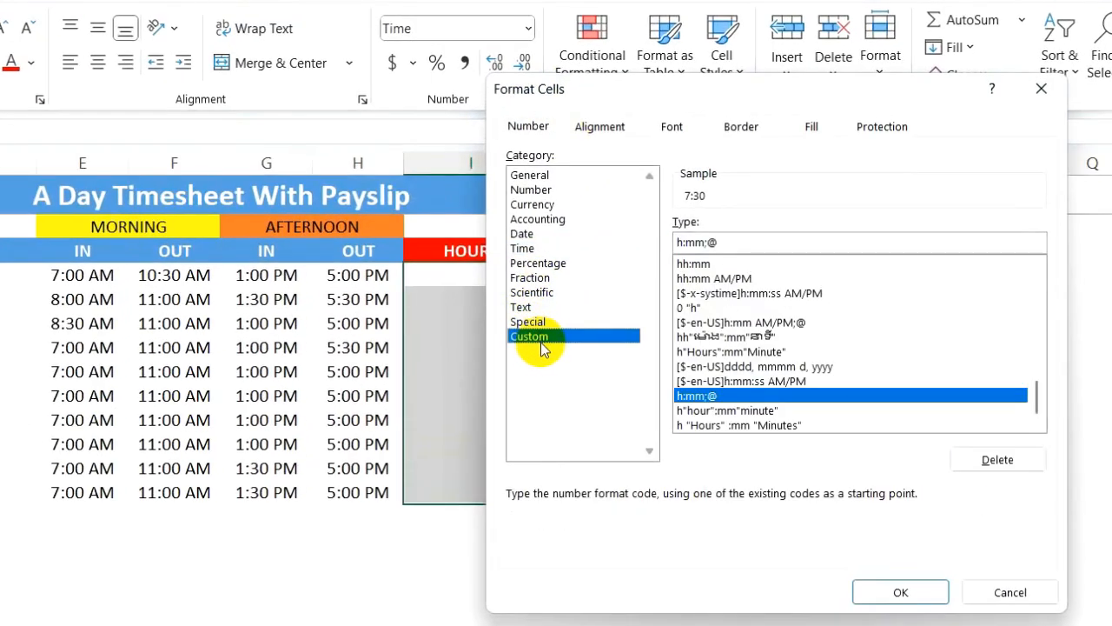
left_click_drag(721, 242, 677, 241)
key("BackSpace")
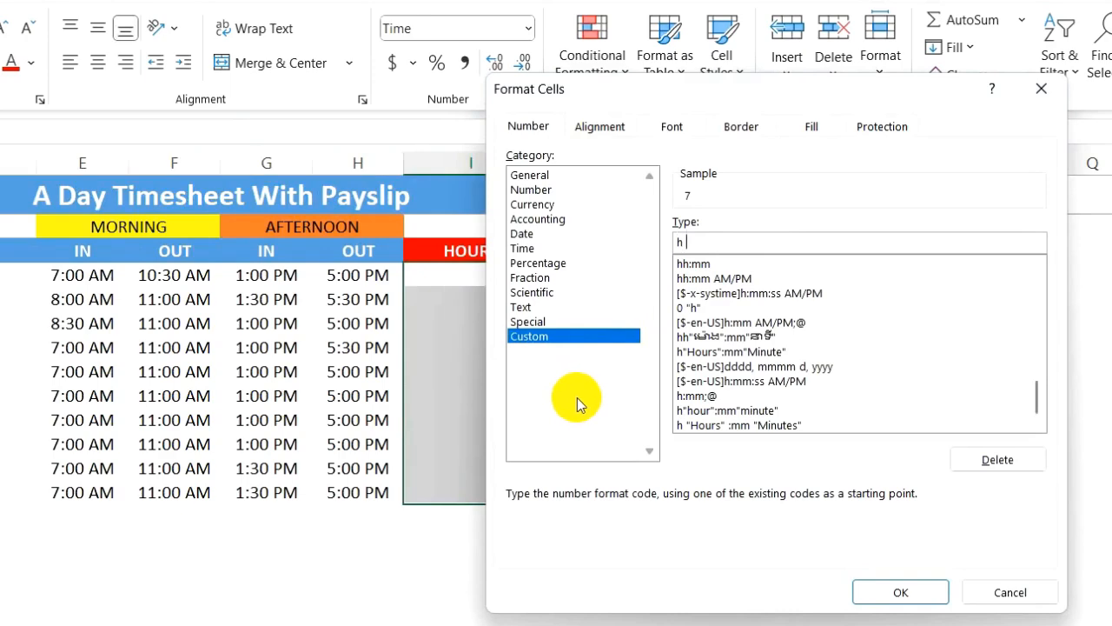
- Apply the custom format h "Hours": mm "Minutes" to the HOURS range and widen column I to fit
type("h \"")
type("H")
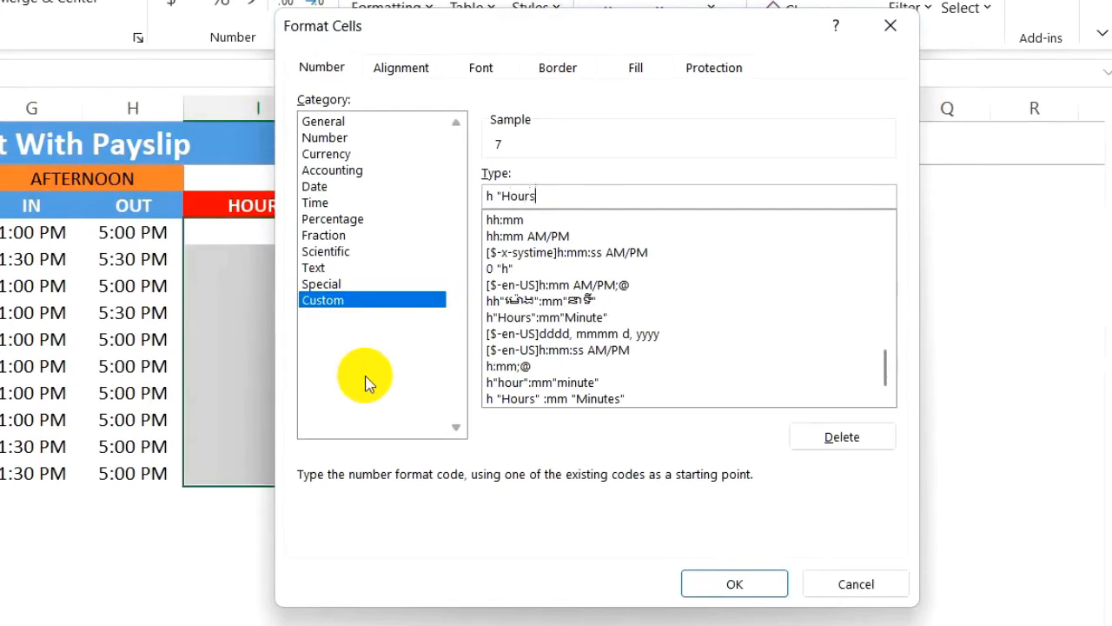
type("\"")
type("Mm")
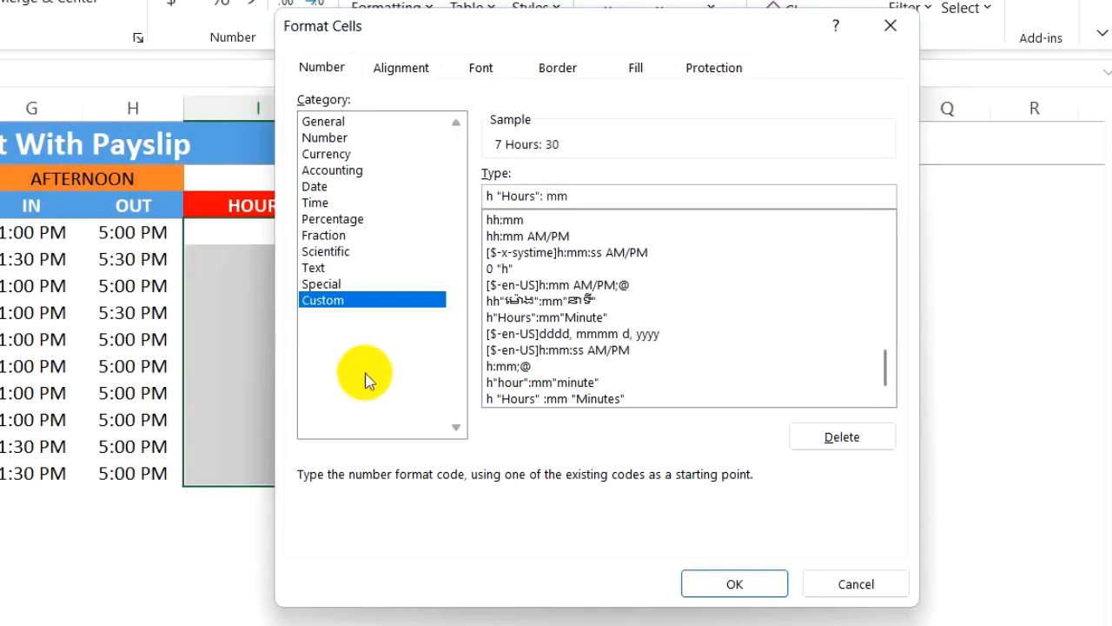
type(" \"Minutes\"")
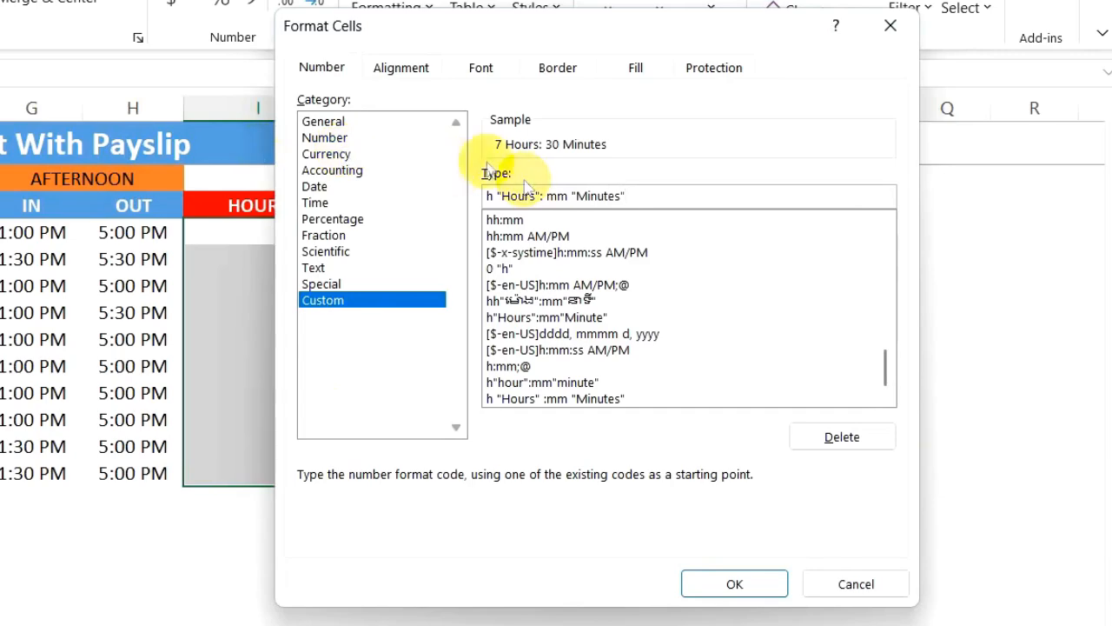
left_click(737, 586)
left_click_drag(331, 108, 411, 108)
left_click(372, 544)
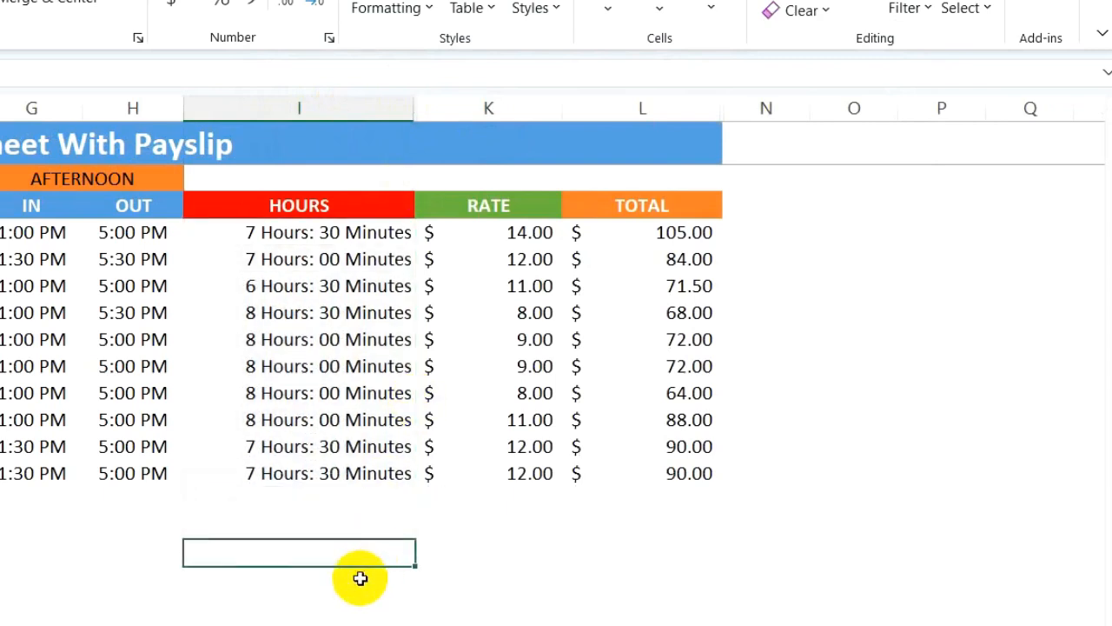